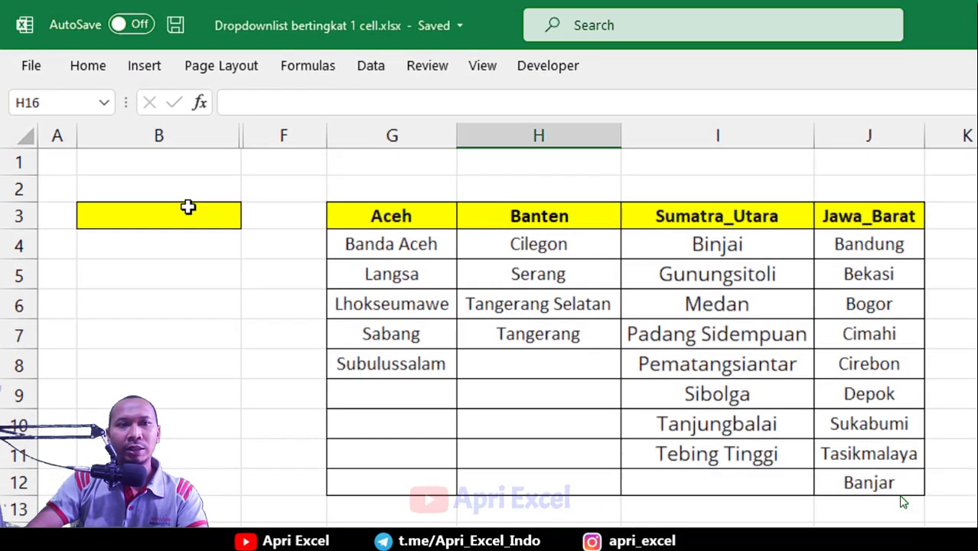
# Test the two-level dropdown in cell B3 by choosing the province Aceh followed by its city Sabang
pyautogui.click(189, 206)
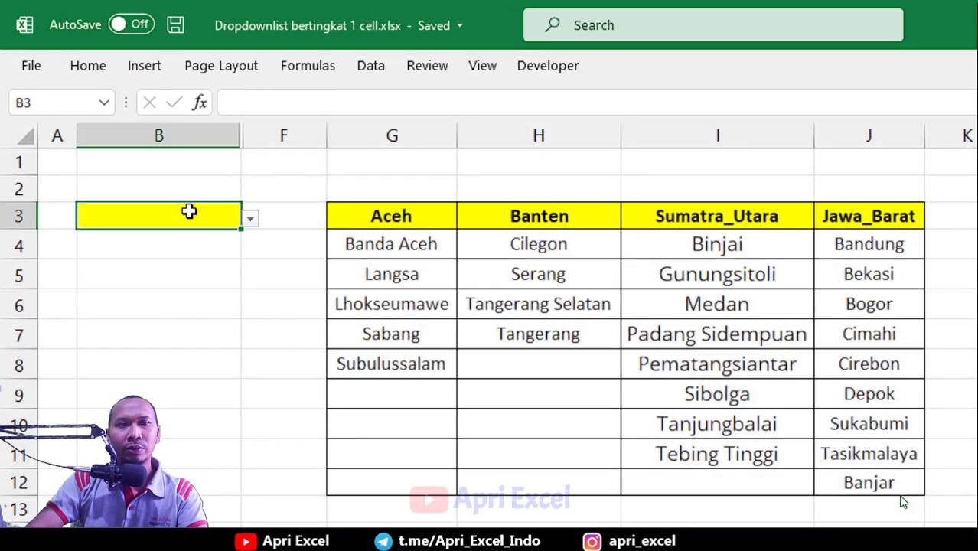
pyautogui.click(248, 220)
pyautogui.press('Down')
pyautogui.press('Down')
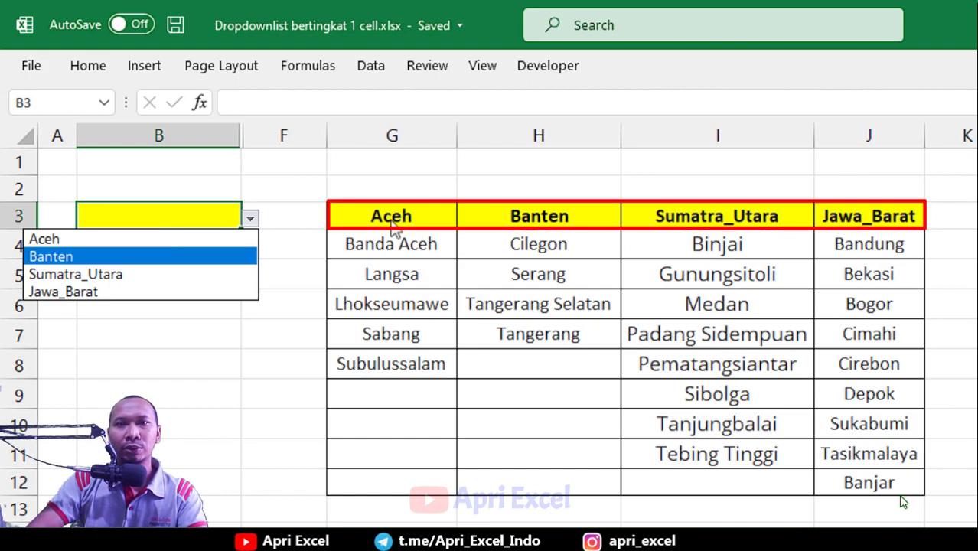
pyautogui.press('Down')
pyautogui.press('Up')
pyautogui.press('Up')
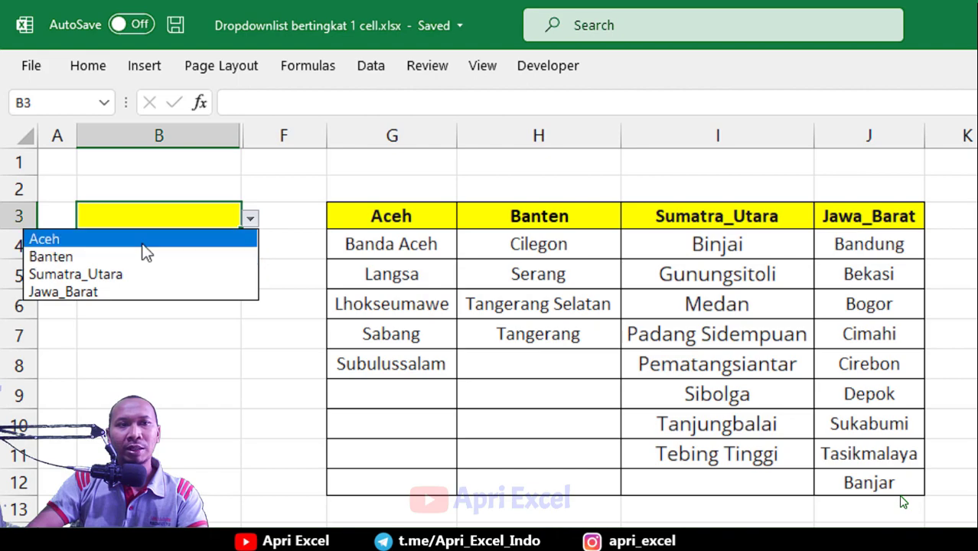
pyautogui.press('Return')
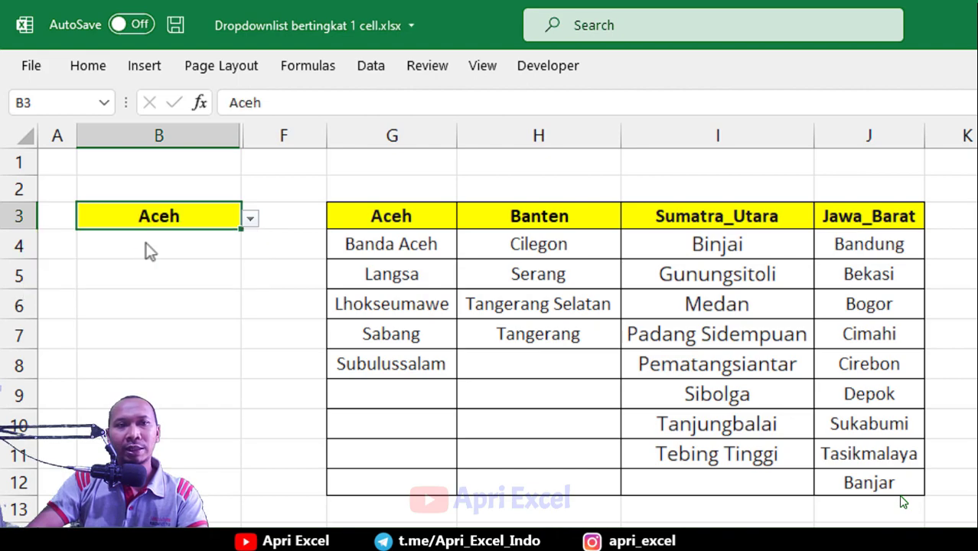
pyautogui.click(248, 219)
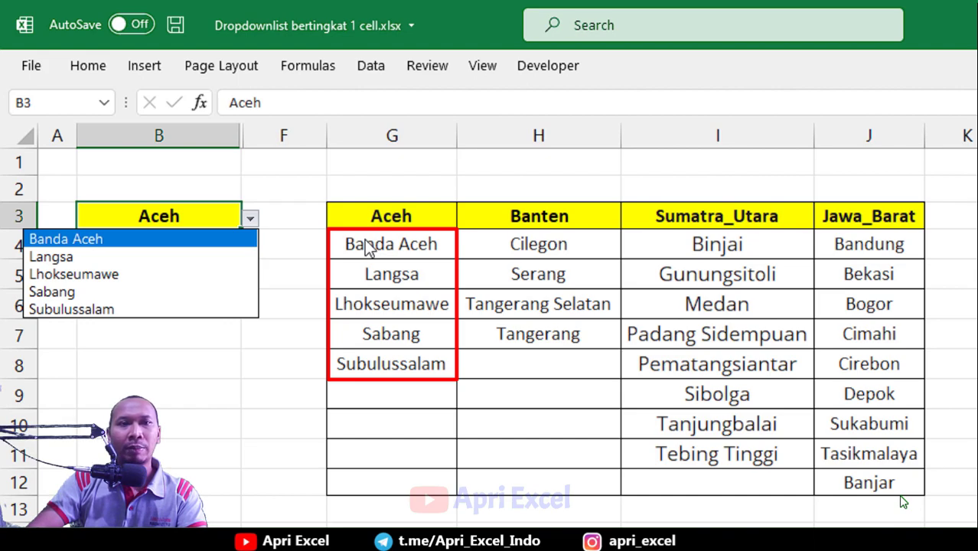
pyautogui.click(152, 295)
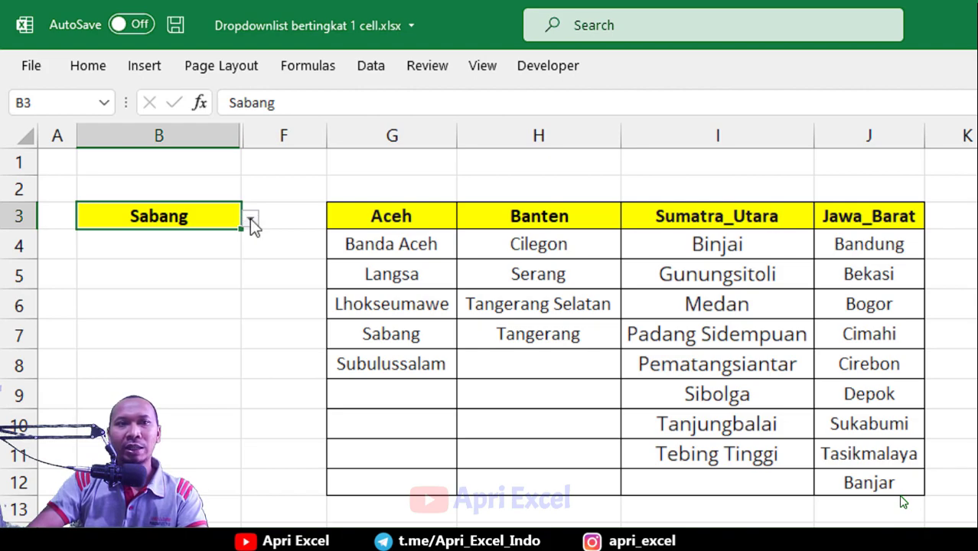
# Test the dropdown in cell B3 again with the province Jawa_Barat followed by its city Cimahi
pyautogui.click(249, 219)
pyautogui.press('Down')
pyautogui.press('Down')
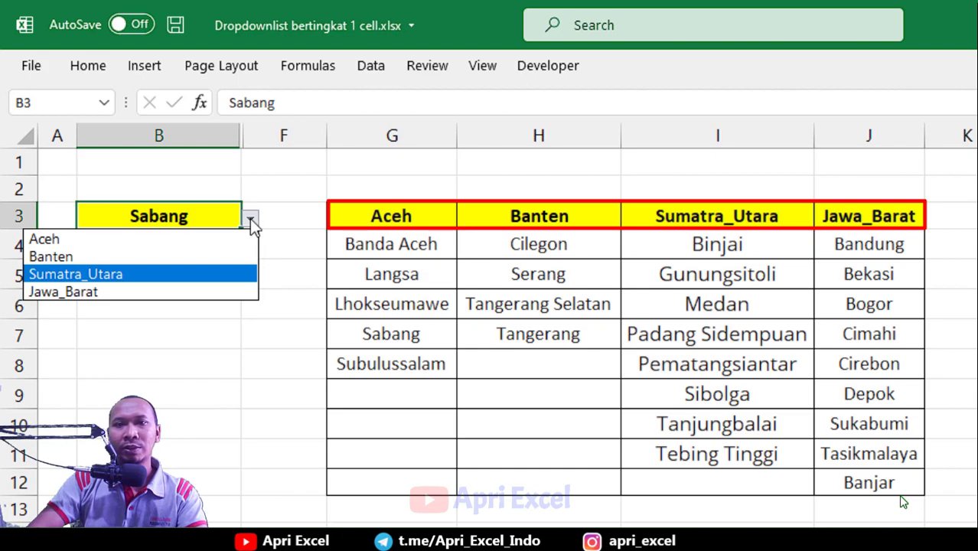
pyautogui.click(131, 293)
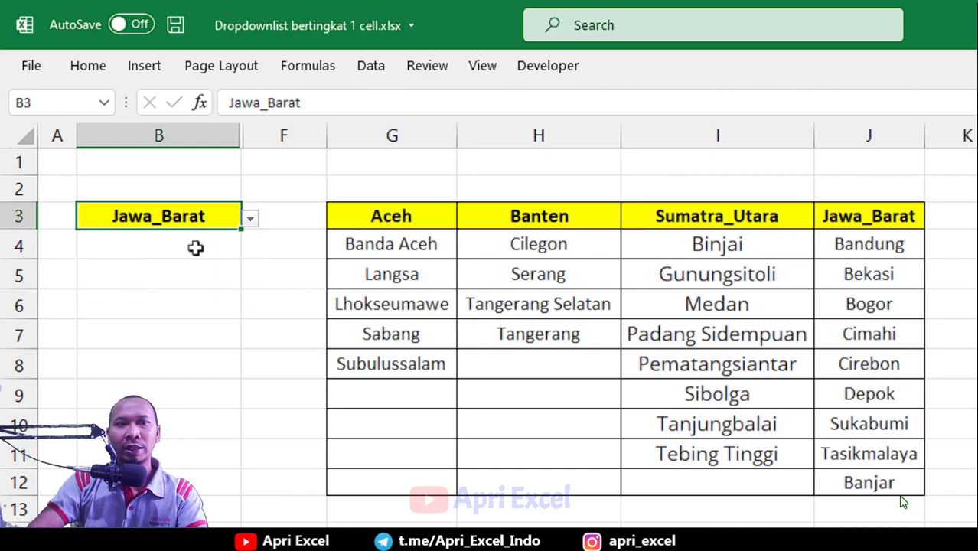
pyautogui.click(249, 219)
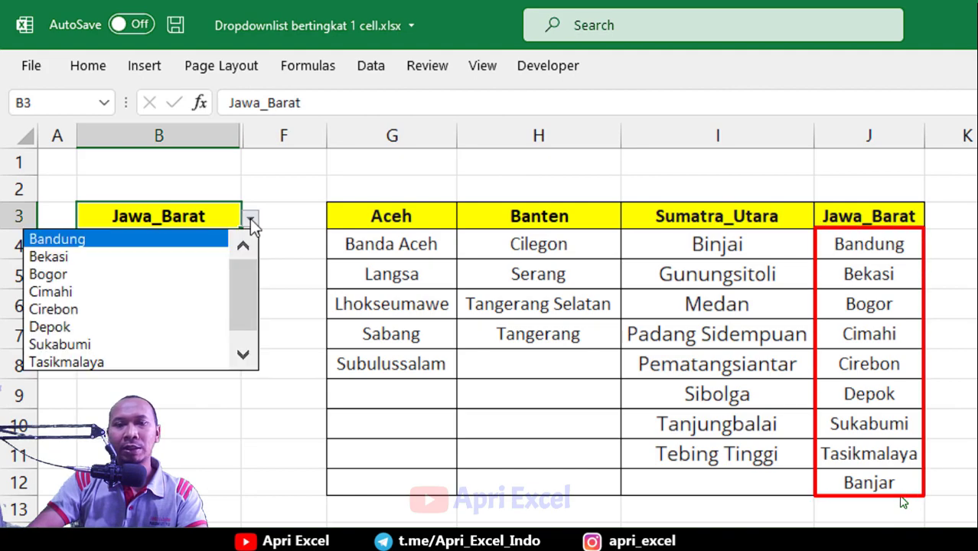
pyautogui.click(164, 295)
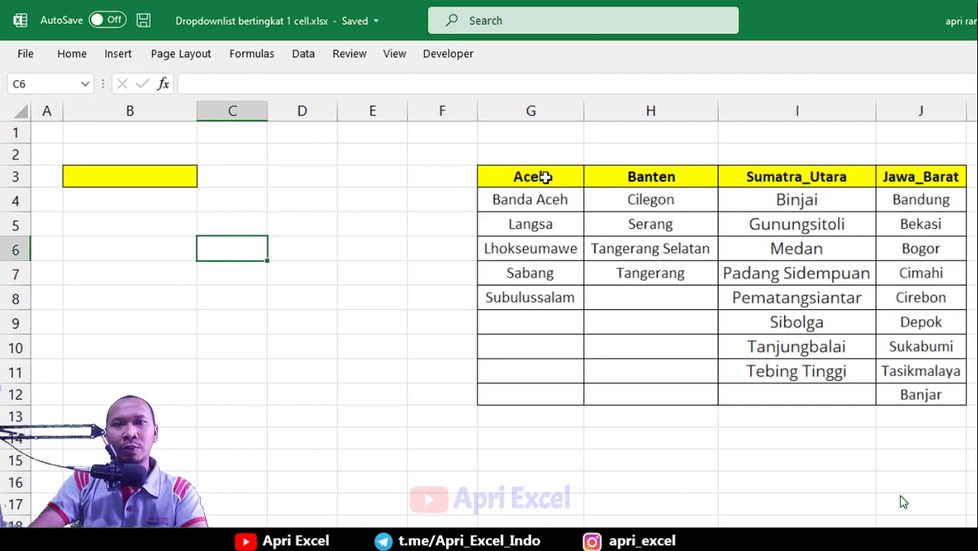
# Define the workbook-scope name Provinsi for the province header cells G3:J3
pyautogui.moveTo(544, 177); pyautogui.dragTo(903, 179)
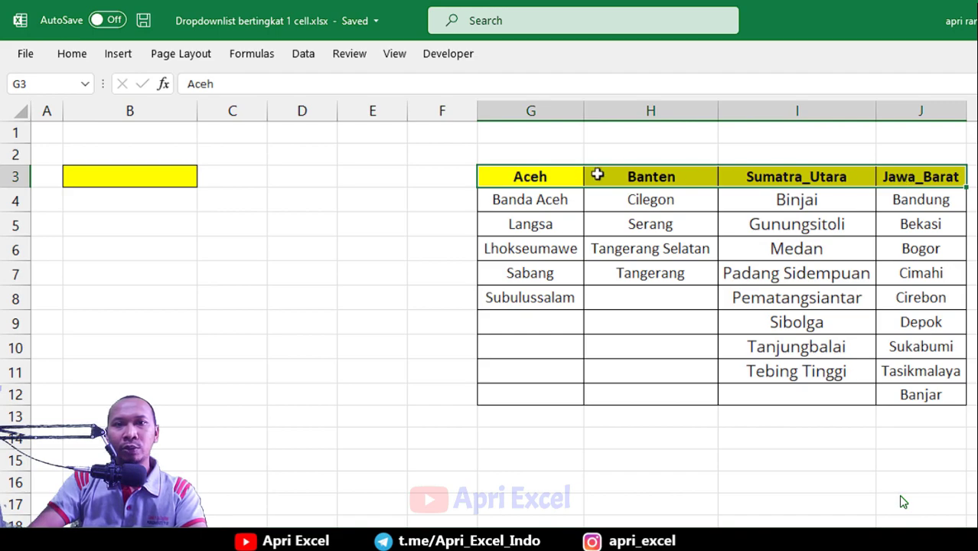
pyautogui.click(536, 175)
pyautogui.moveTo(541, 175); pyautogui.dragTo(890, 170)
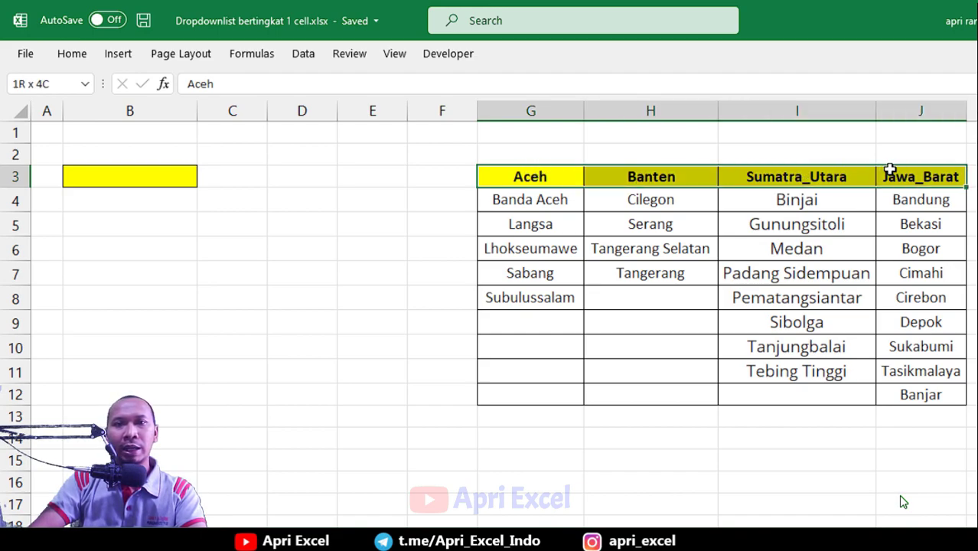
pyautogui.moveTo(890, 170); pyautogui.dragTo(889, 166)
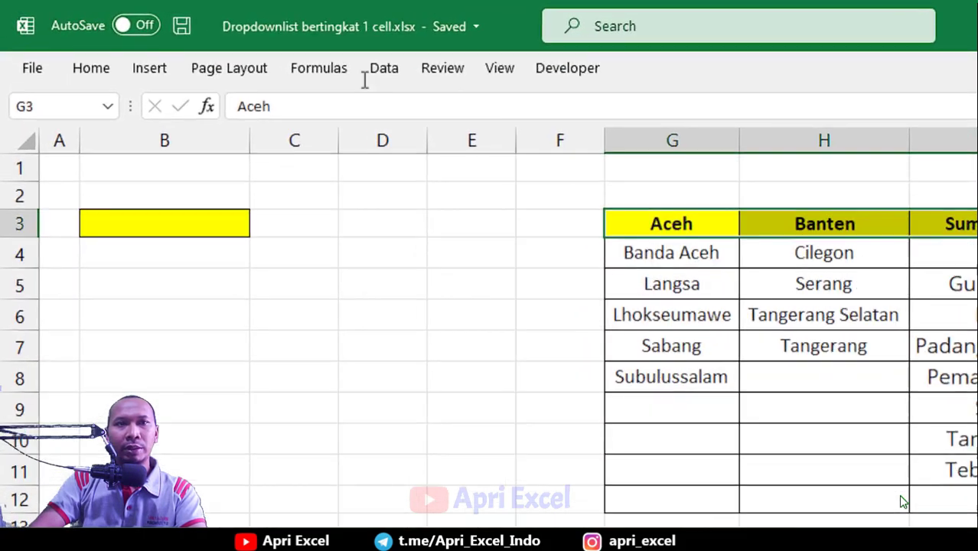
pyautogui.click(320, 76)
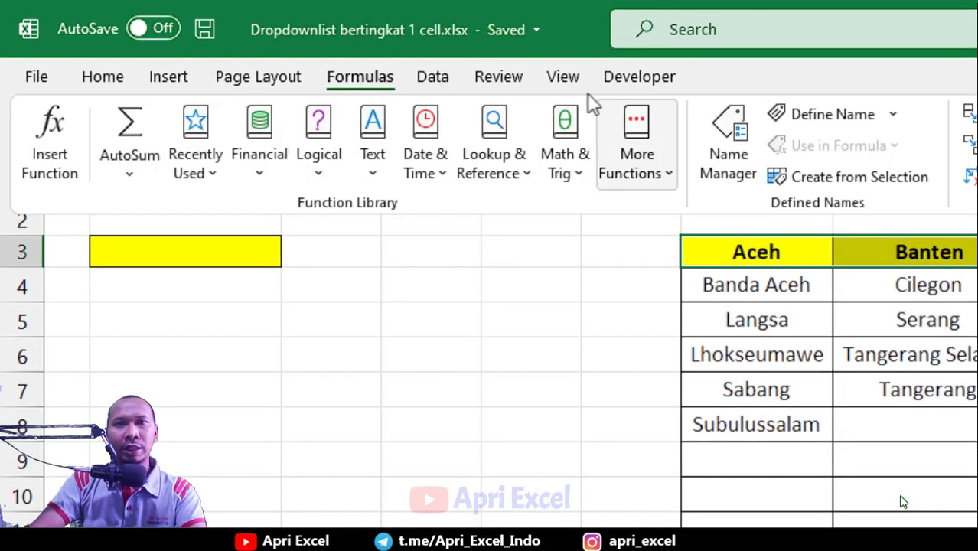
pyautogui.click(823, 116)
pyautogui.moveTo(382, 434); pyautogui.dragTo(877, 303)
pyautogui.moveTo(834, 349); pyautogui.dragTo(777, 333)
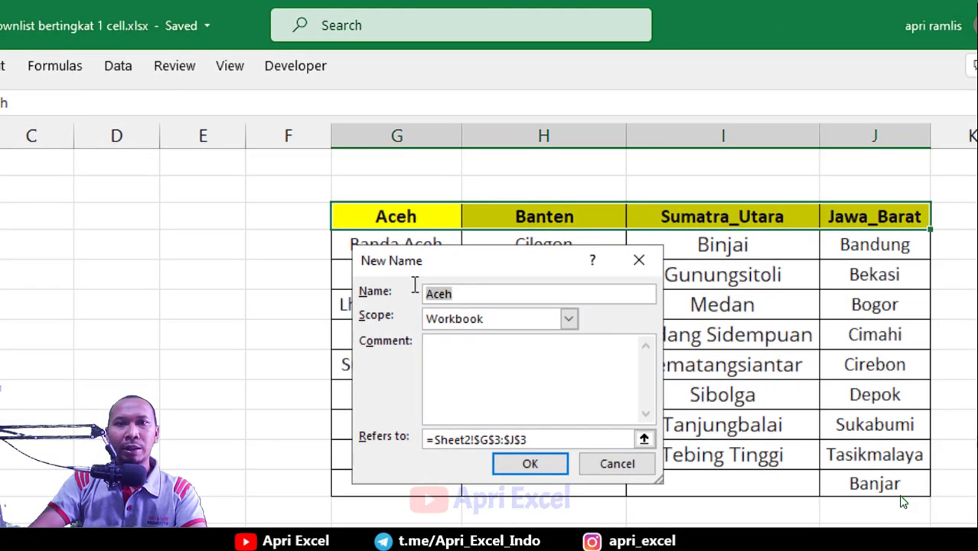
pyautogui.write('Provinsi')
pyautogui.click(509, 465)
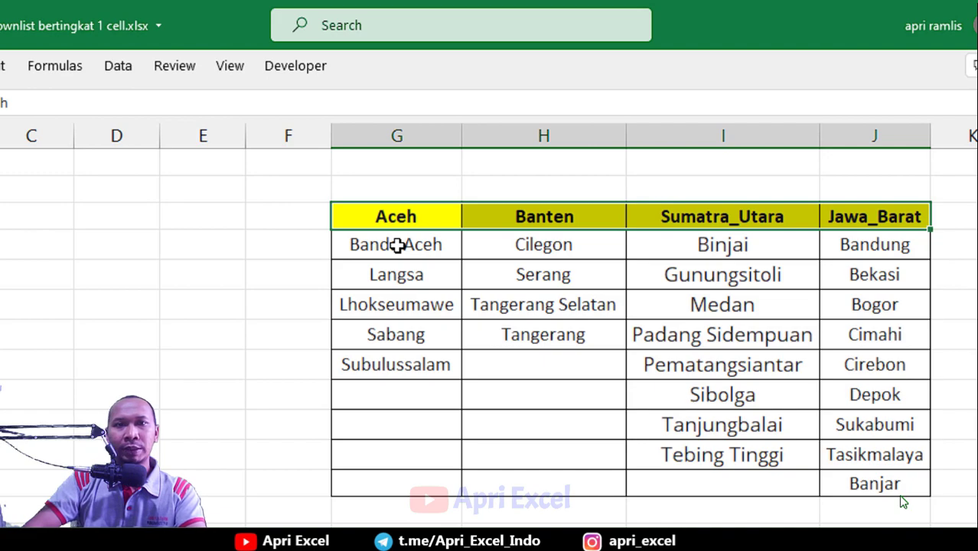
# Define the workbook-scope name Aceh for the cities under the Aceh header, G4:G8
pyautogui.moveTo(396, 244); pyautogui.dragTo(389, 365)
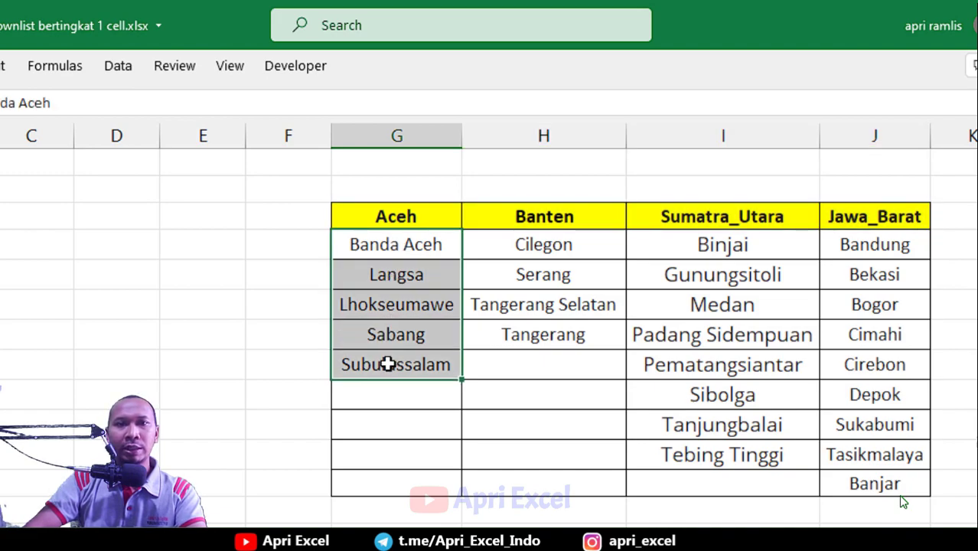
pyautogui.click(56, 70)
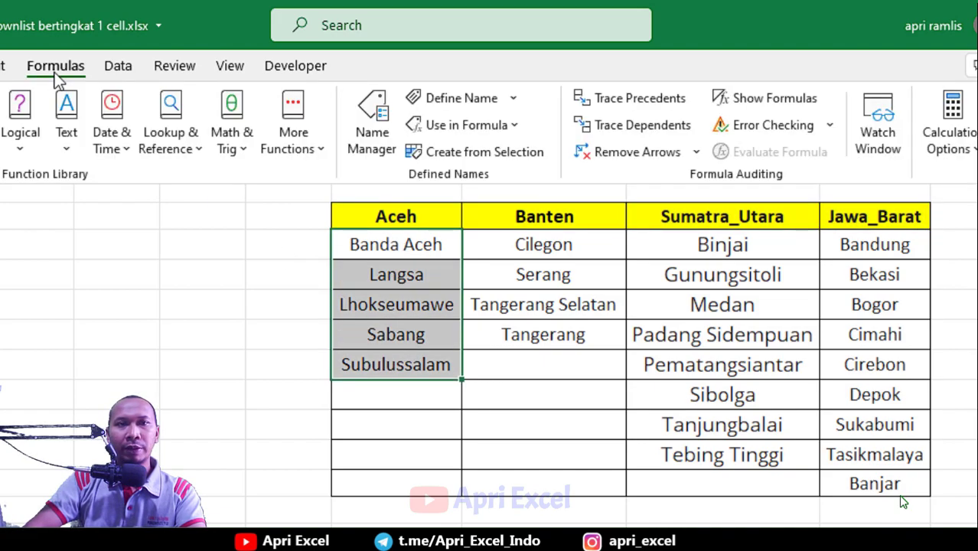
pyautogui.click(467, 97)
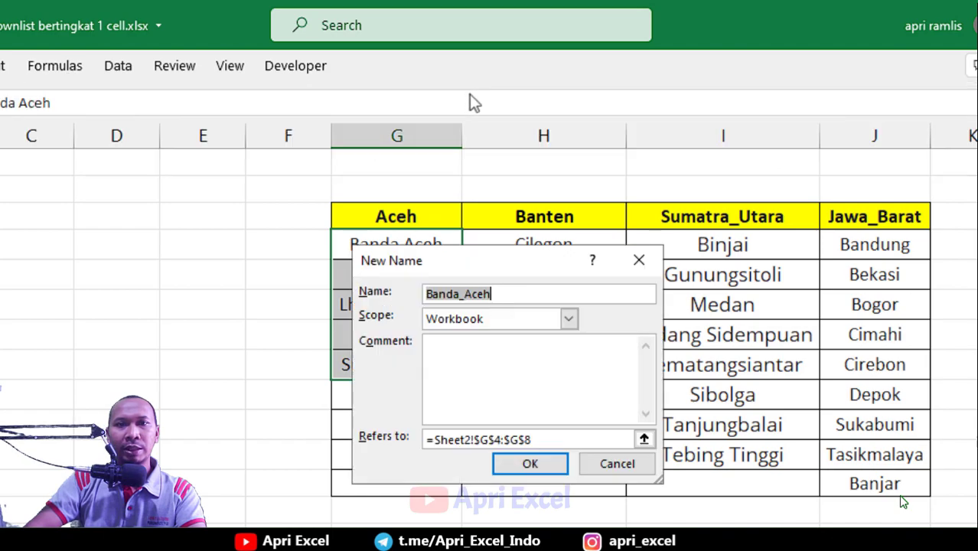
pyautogui.moveTo(443, 260); pyautogui.dragTo(413, 272)
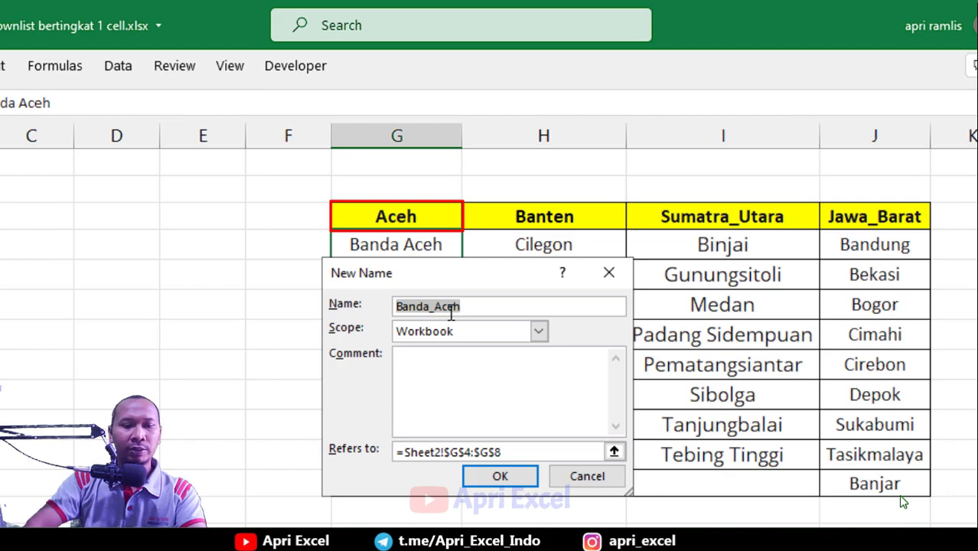
pyautogui.write('A')
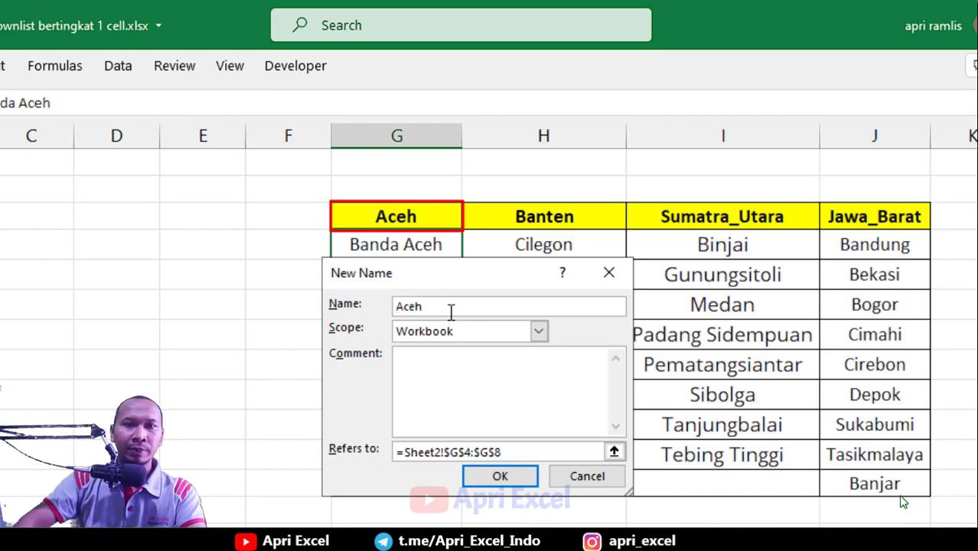
pyautogui.click(494, 475)
# Define the workbook-scope name Banten for the cities under the Banten header, H4:H7
pyautogui.click(556, 243)
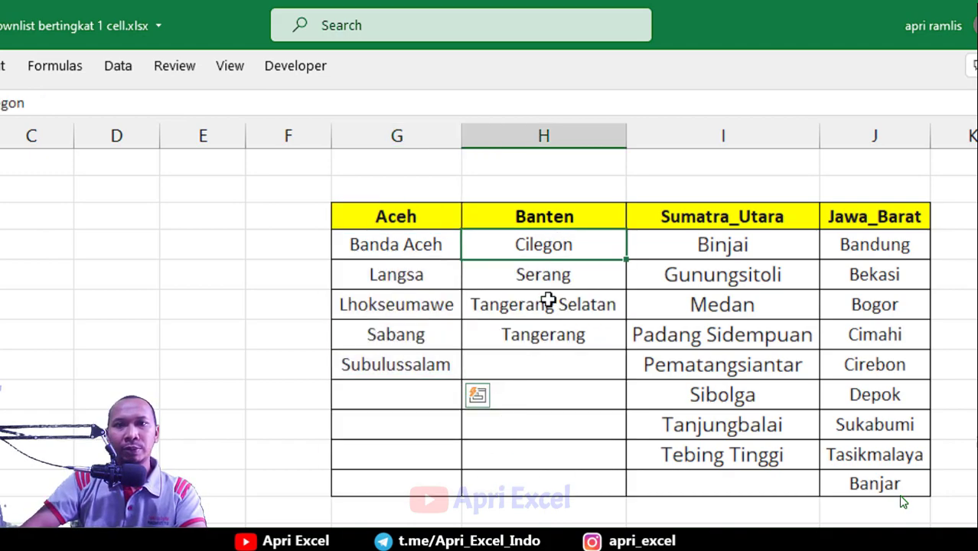
pyautogui.moveTo(549, 283); pyautogui.dragTo(541, 338)
pyautogui.click(35, 66)
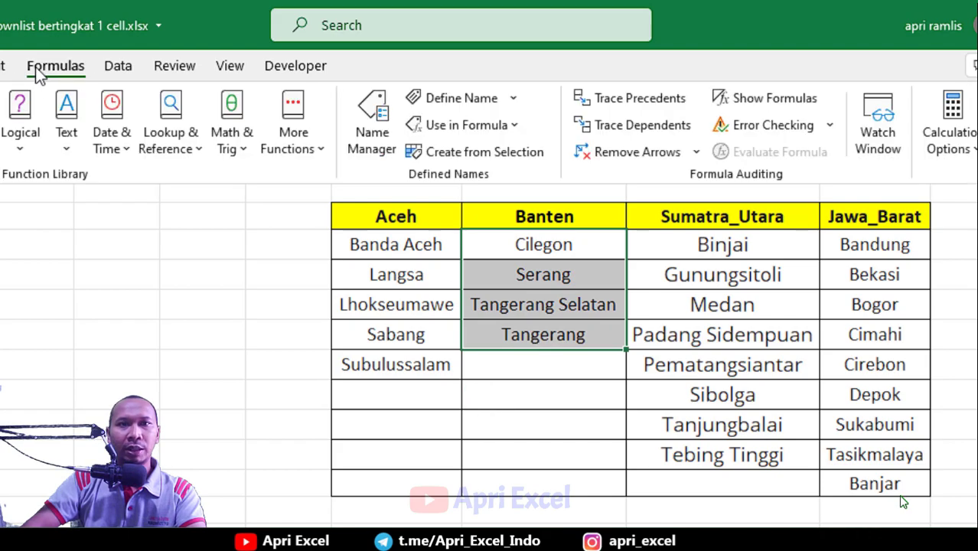
pyautogui.click(429, 100)
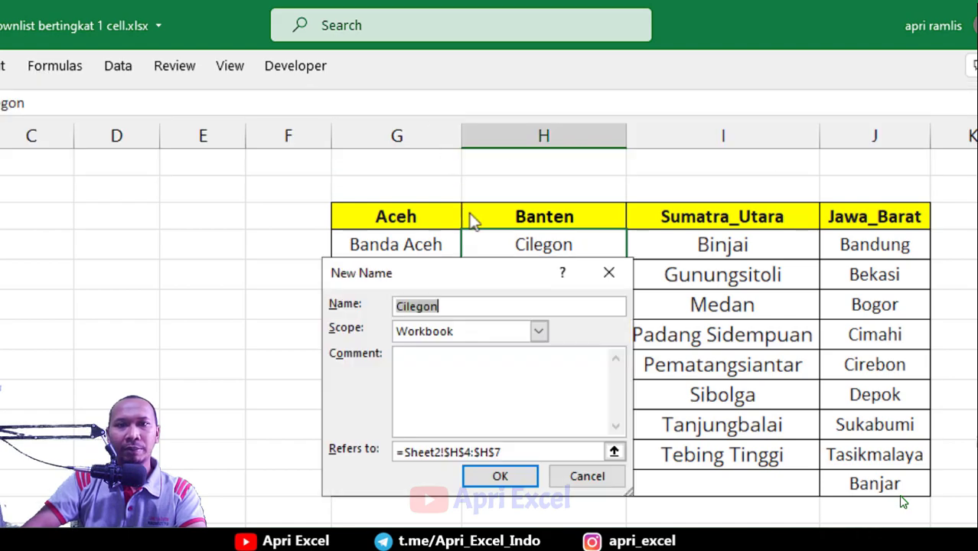
pyautogui.write('Bante')
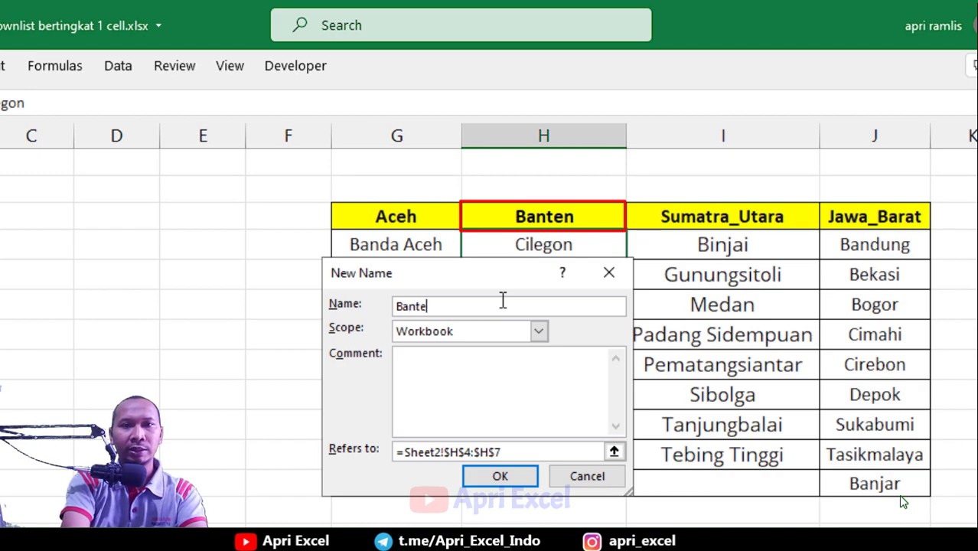
pyautogui.write('n')
pyautogui.click(490, 472)
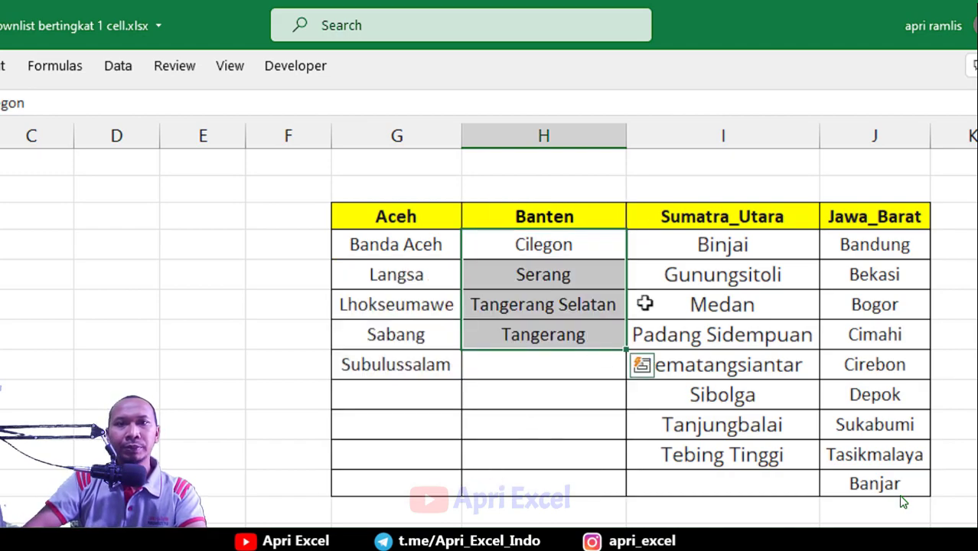
# Define the workbook-scope name Sumatra_Utara for the cities under that header, I4:I11
pyautogui.moveTo(706, 237); pyautogui.dragTo(753, 454)
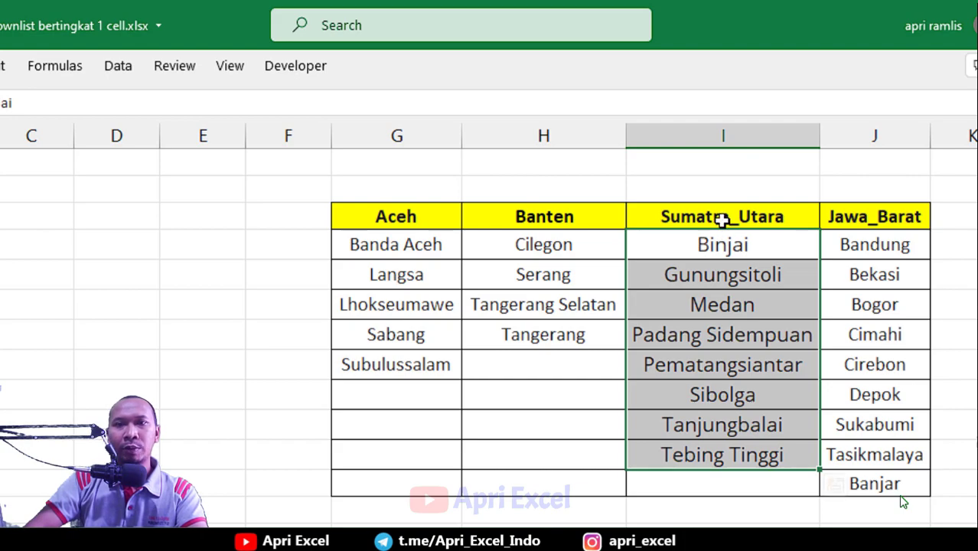
pyautogui.click(64, 67)
pyautogui.click(463, 100)
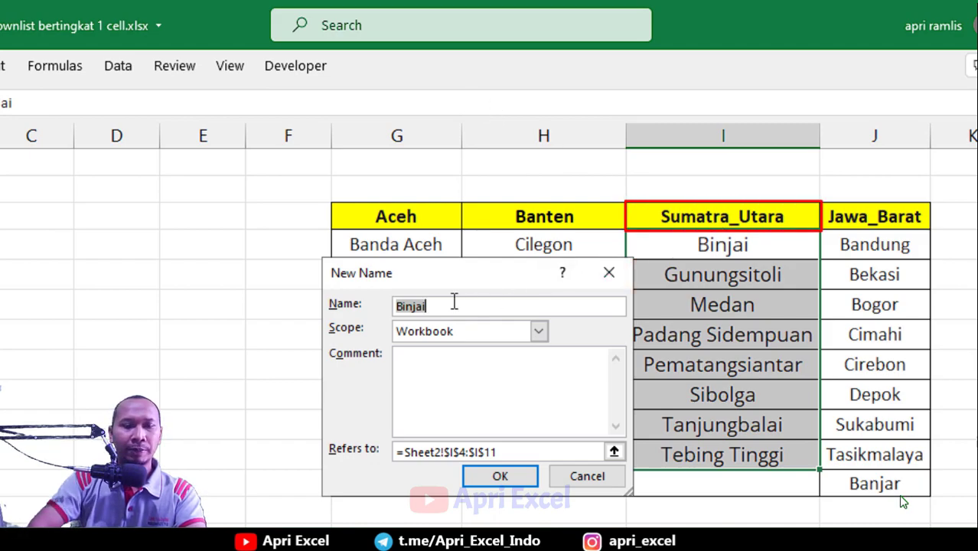
pyautogui.write('Sumatra')
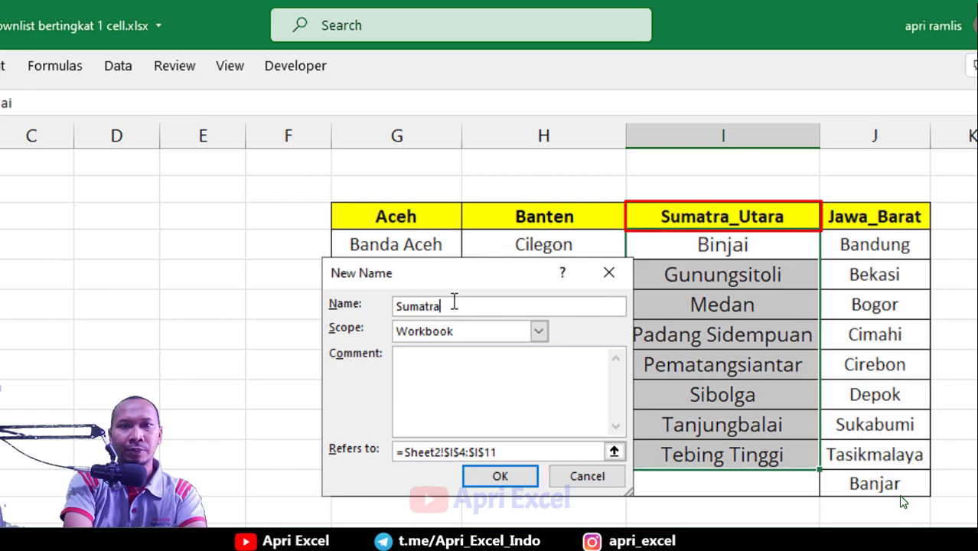
pyautogui.write('_Utara')
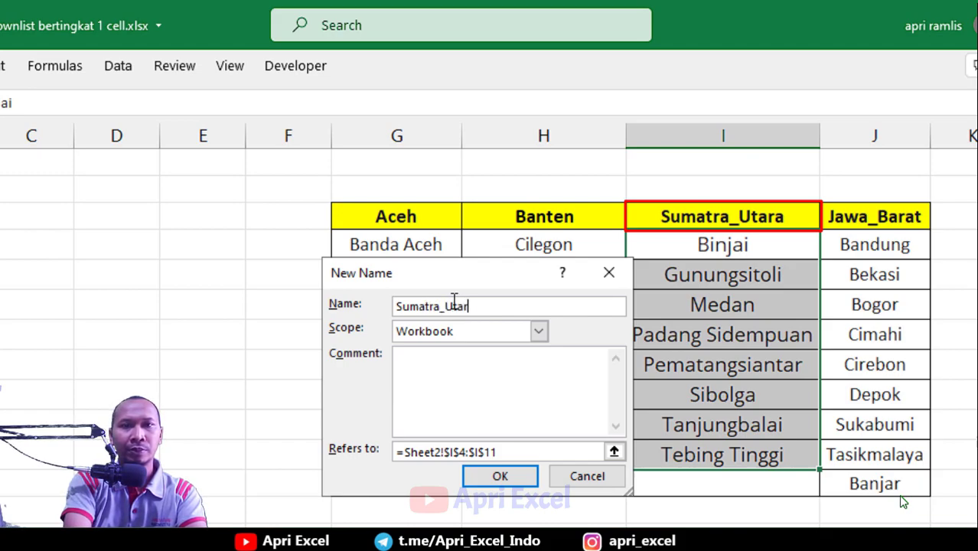
pyautogui.click(513, 479)
# Define the workbook-scope name Jawa_Barat for the cities under that header, J4:J12
pyautogui.moveTo(876, 246); pyautogui.dragTo(888, 484)
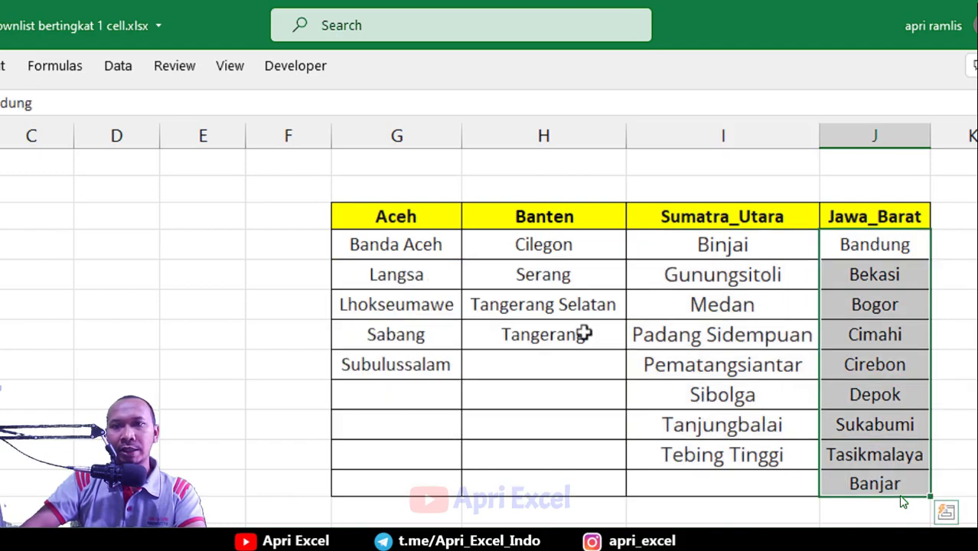
pyautogui.click(79, 75)
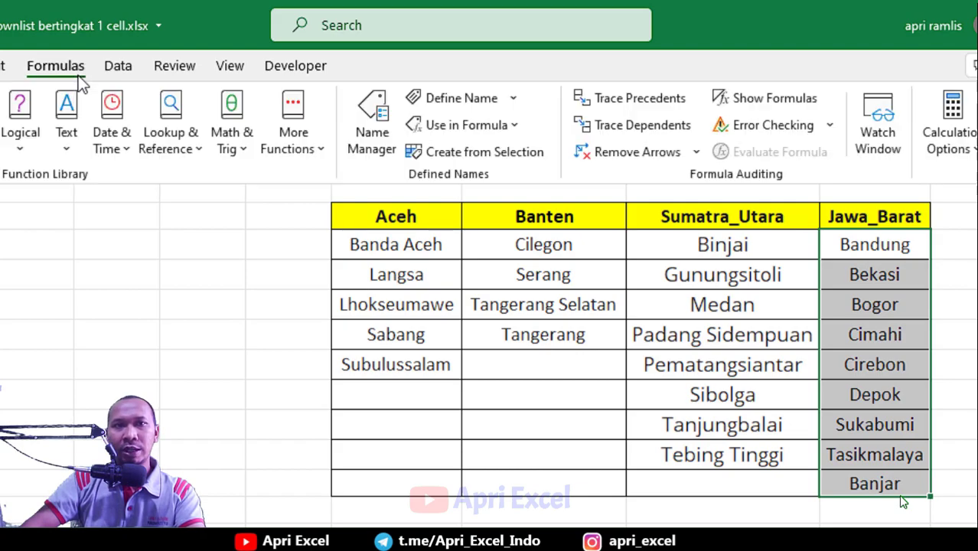
pyautogui.click(422, 99)
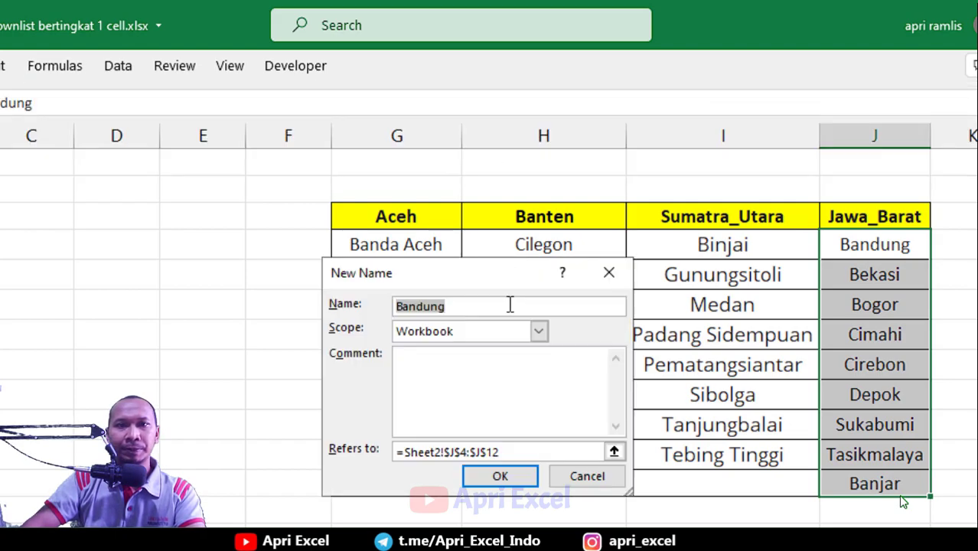
pyautogui.write('Jawa_Barat')
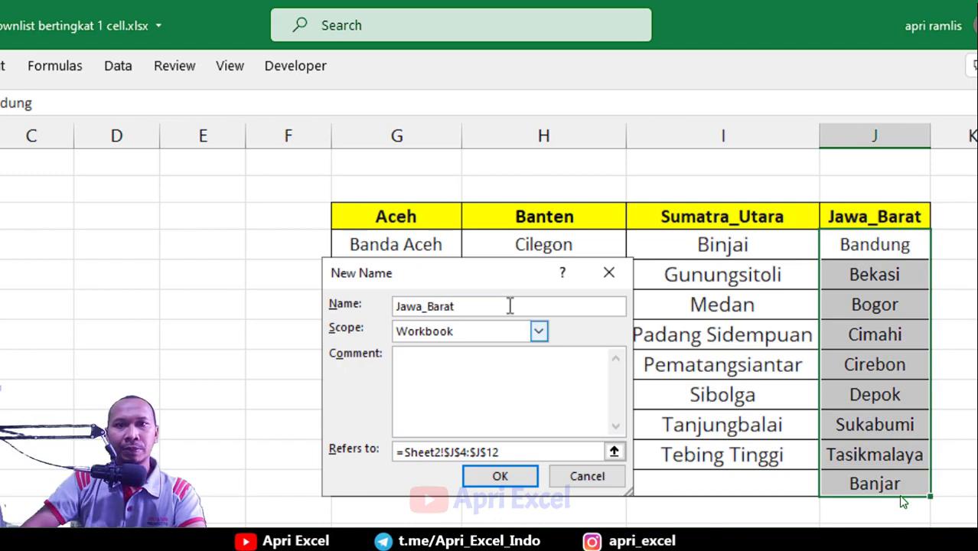
pyautogui.click(500, 474)
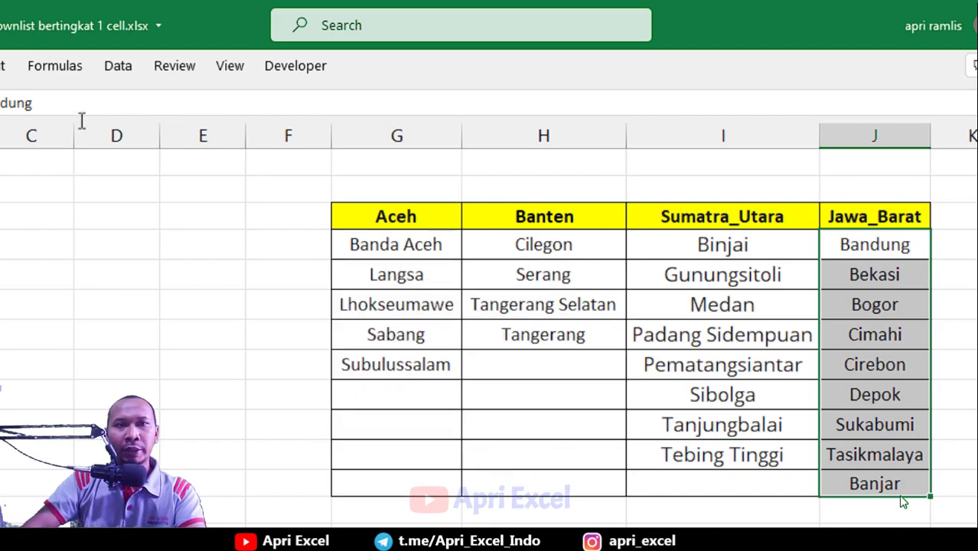
# Review the workbook's defined names and the ranges they refer to in the Name Manager
pyautogui.click(45, 71)
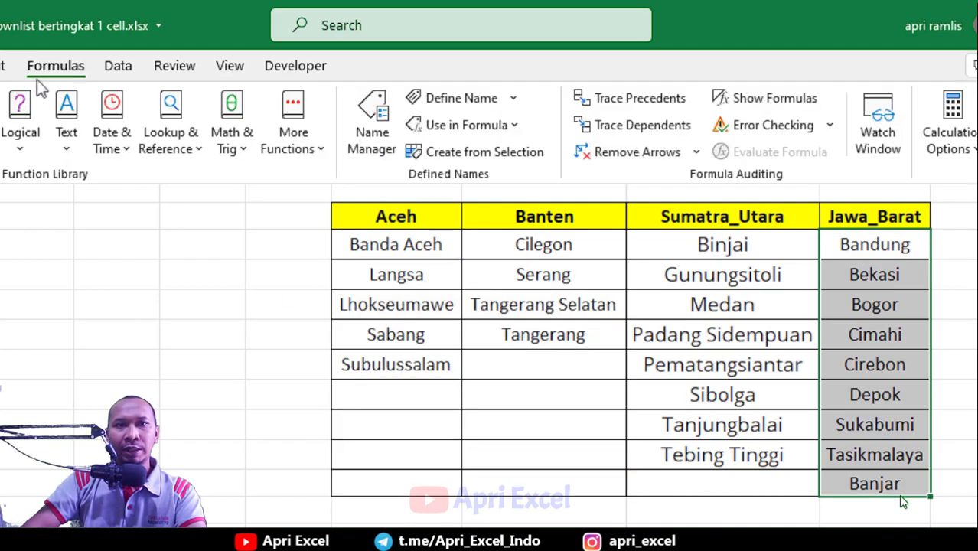
pyautogui.click(372, 123)
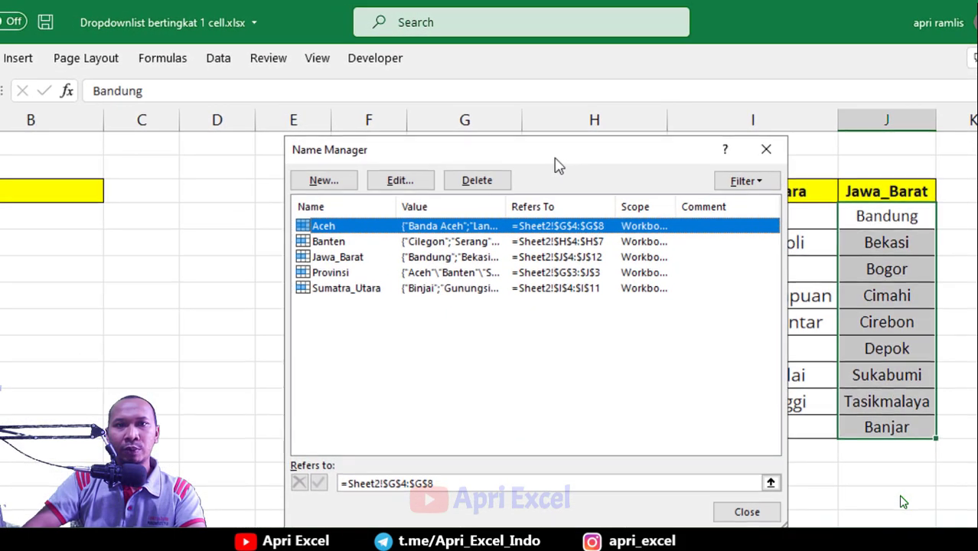
pyautogui.moveTo(559, 164); pyautogui.dragTo(475, 264)
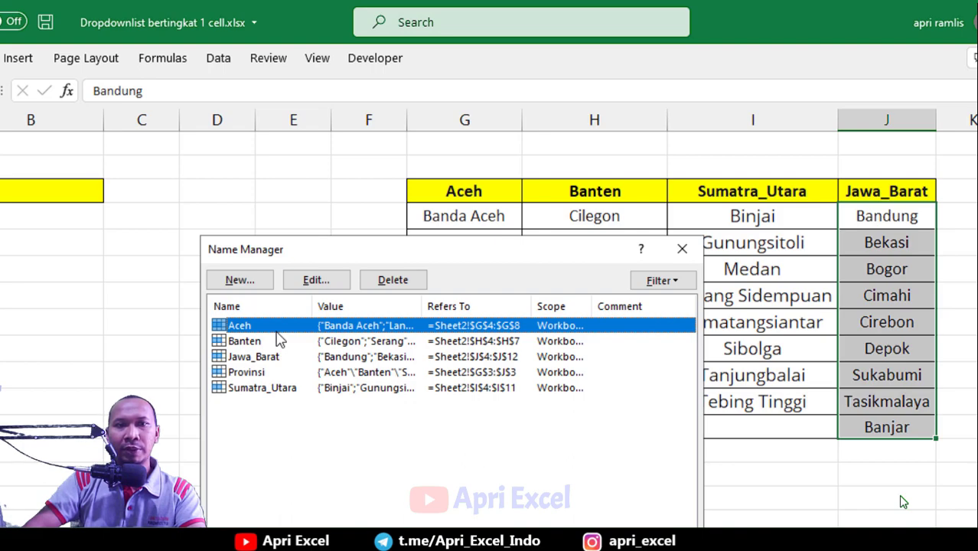
pyautogui.click(259, 388)
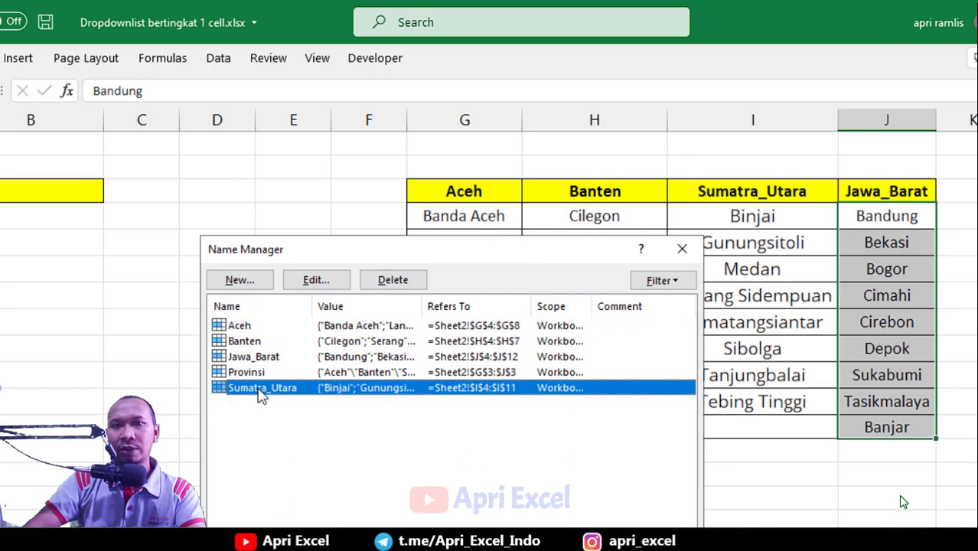
pyautogui.click(682, 248)
# Enter the formula =B3=Provinsi in cell C3 to compare B3 with the province headers
pyautogui.click(125, 199)
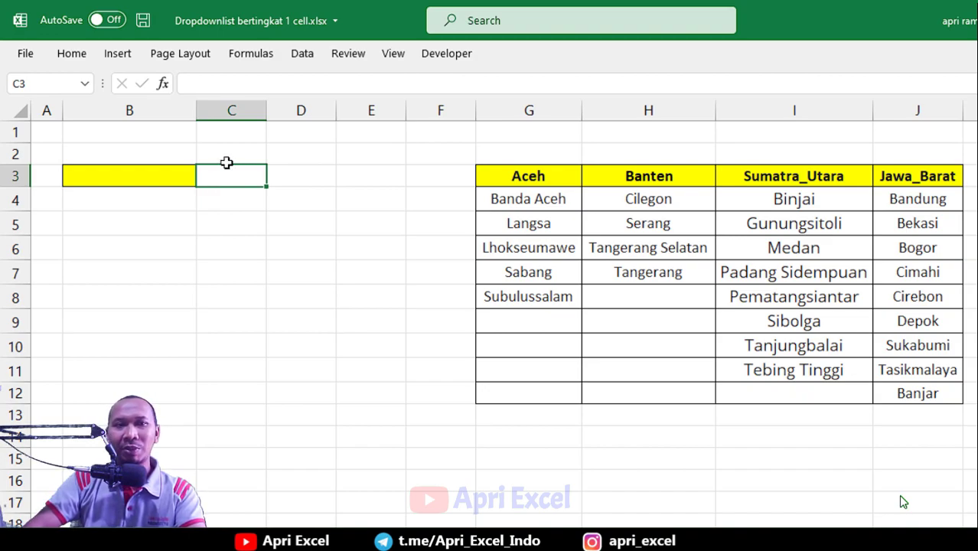
pyautogui.write('=')
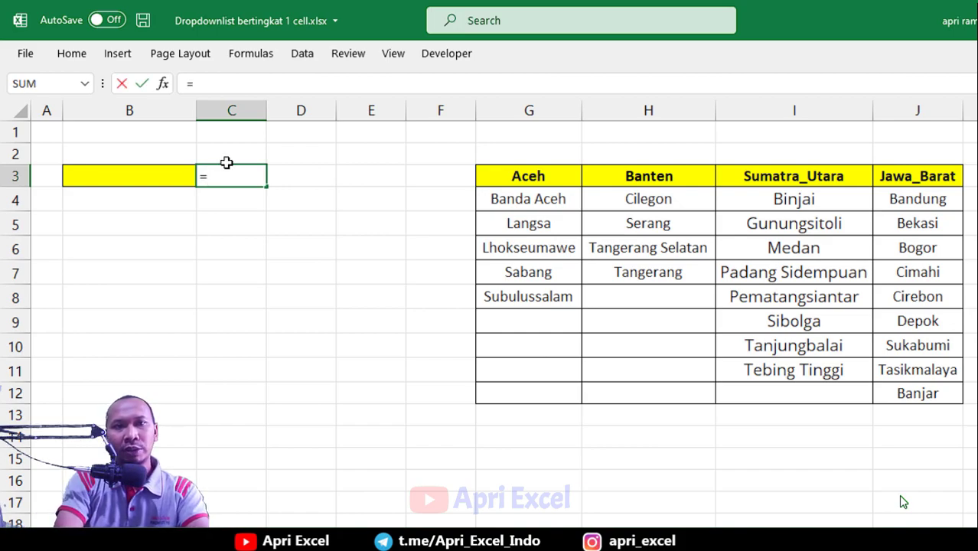
pyautogui.click(179, 172)
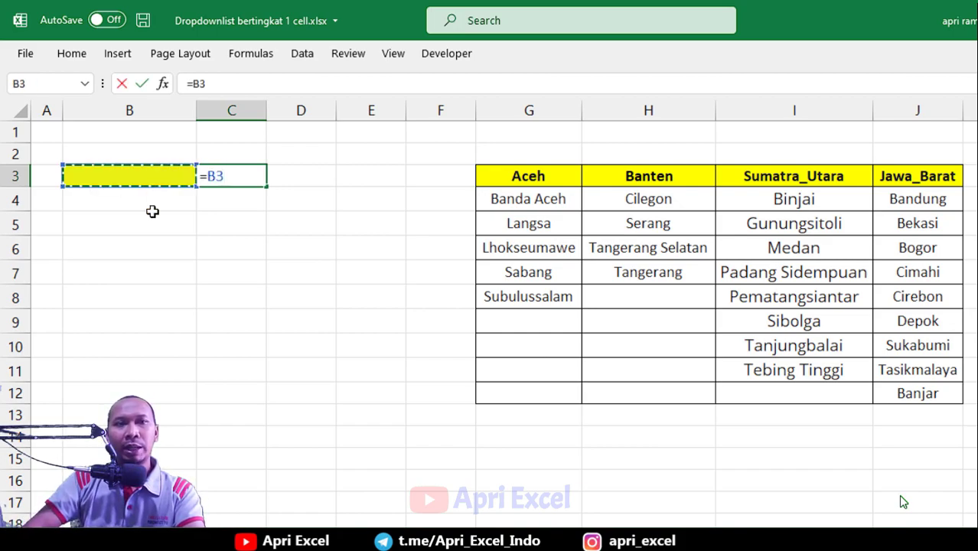
pyautogui.write('=')
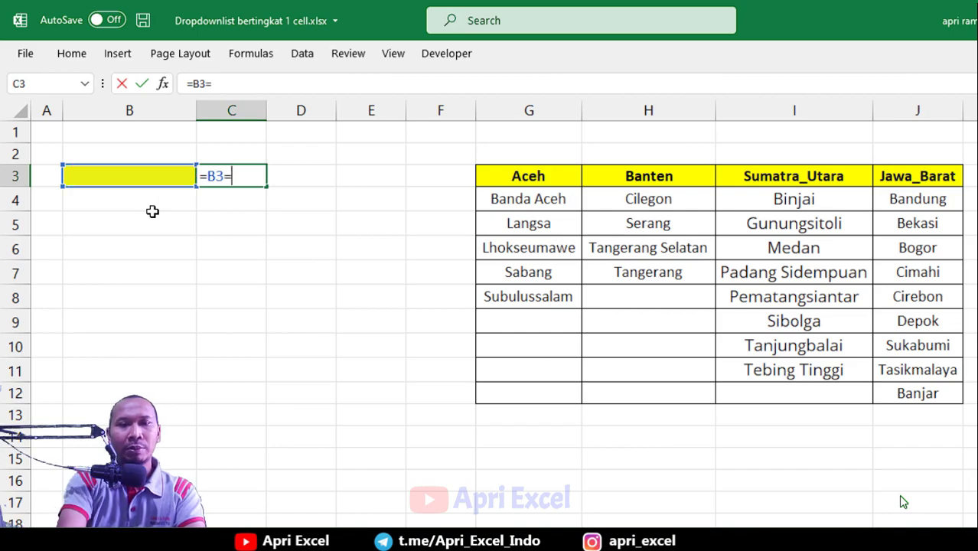
pyautogui.moveTo(535, 175); pyautogui.dragTo(901, 177)
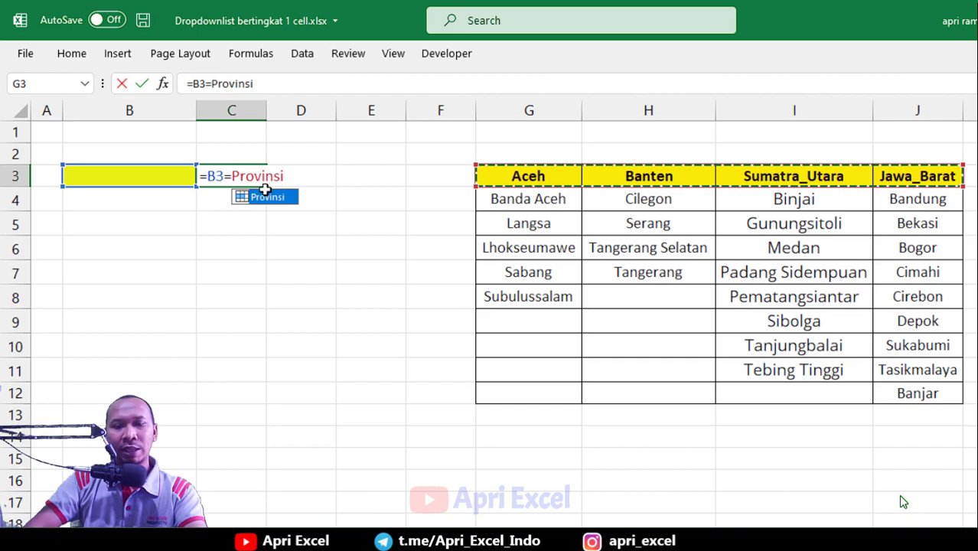
pyautogui.press('Return')
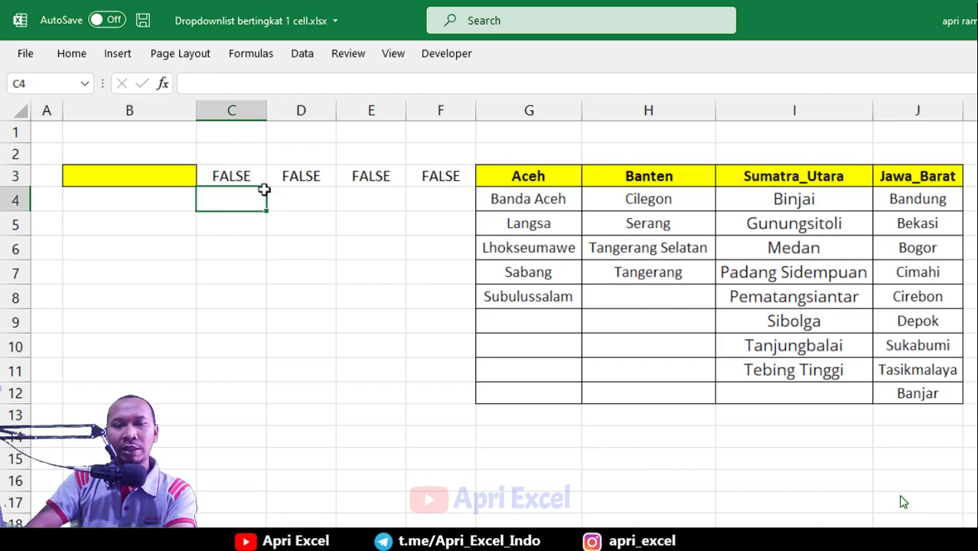
# Enter Banten in cell B3 as a sample province for the comparison formula
pyautogui.click(151, 174)
pyautogui.write('Banten')
pyautogui.press('Return')
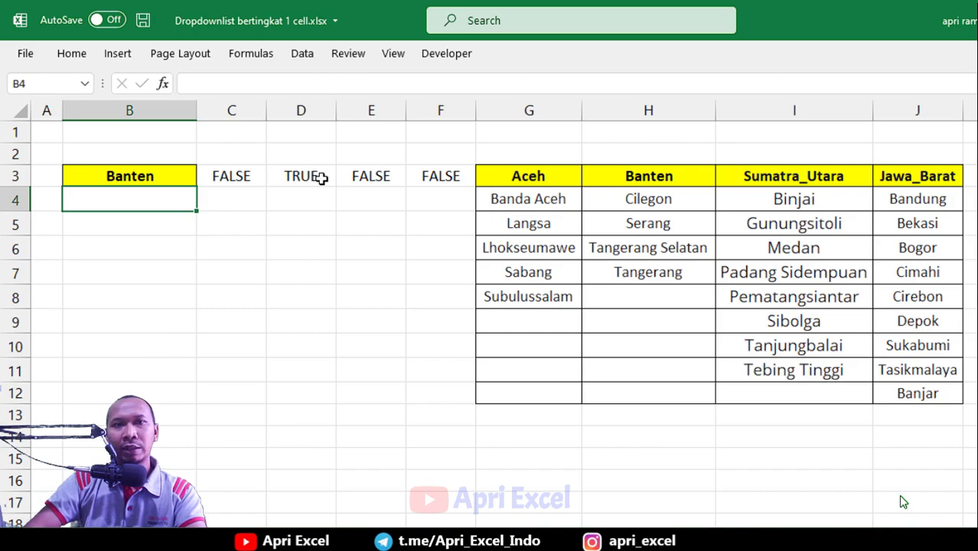
# Convert the comparison in C3 to numbers by changing the formula to =(B3=Provinsi)*1
pyautogui.doubleClick(230, 175)
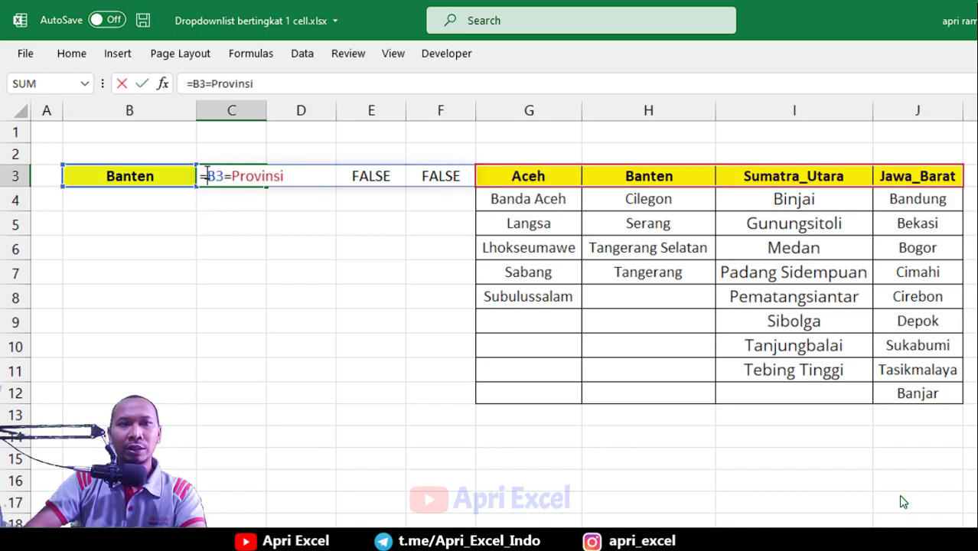
pyautogui.click(207, 175)
pyautogui.write('(')
pyautogui.click(307, 175)
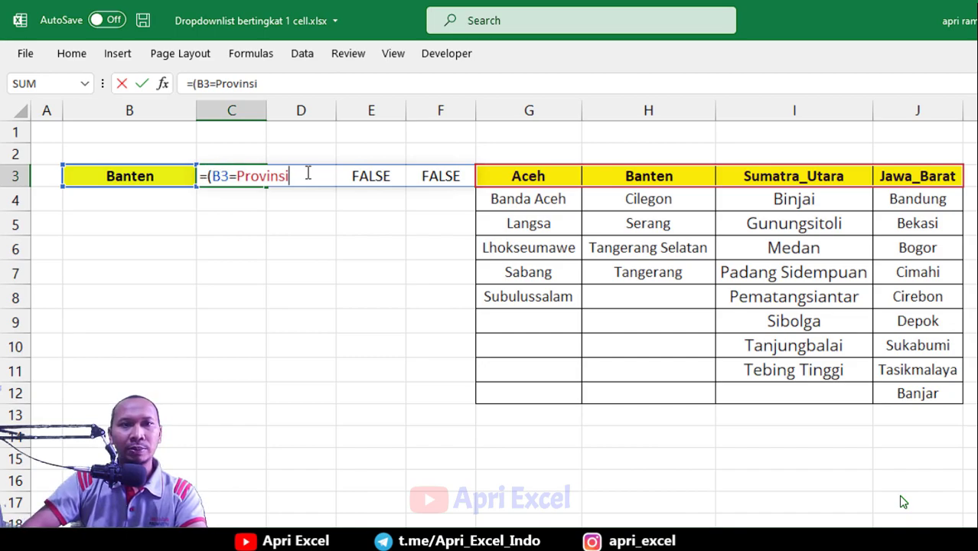
pyautogui.write(')*1')
pyautogui.press('Return')
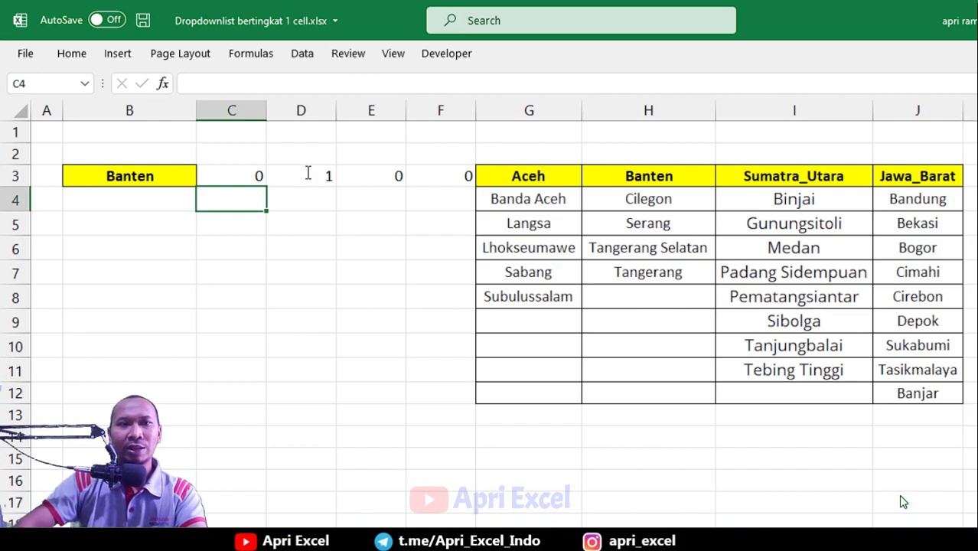
# Evaluate the (B3=Provinsi)*1 expression inside C3 to inspect its array, and leave the formula without saving the evaluation
pyautogui.press('Up')
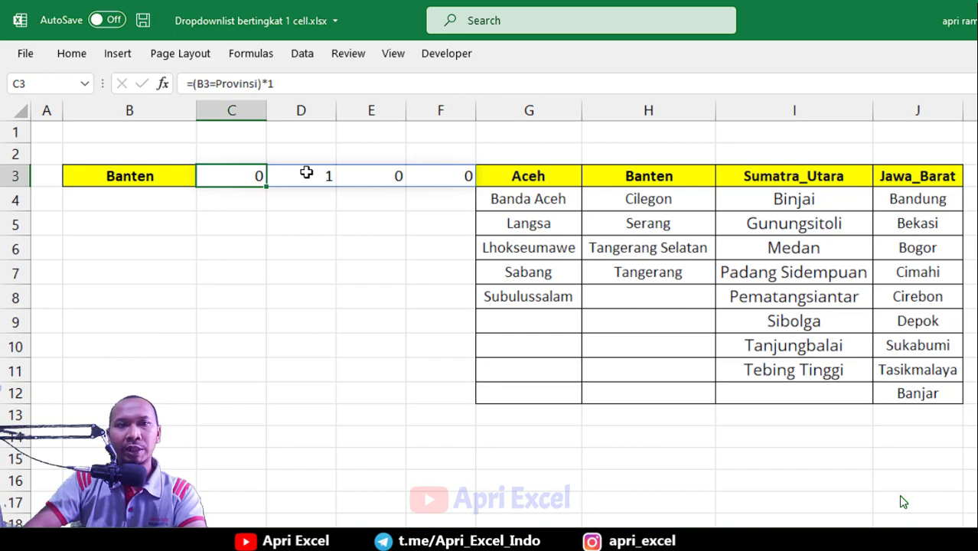
pyautogui.doubleClick(239, 175)
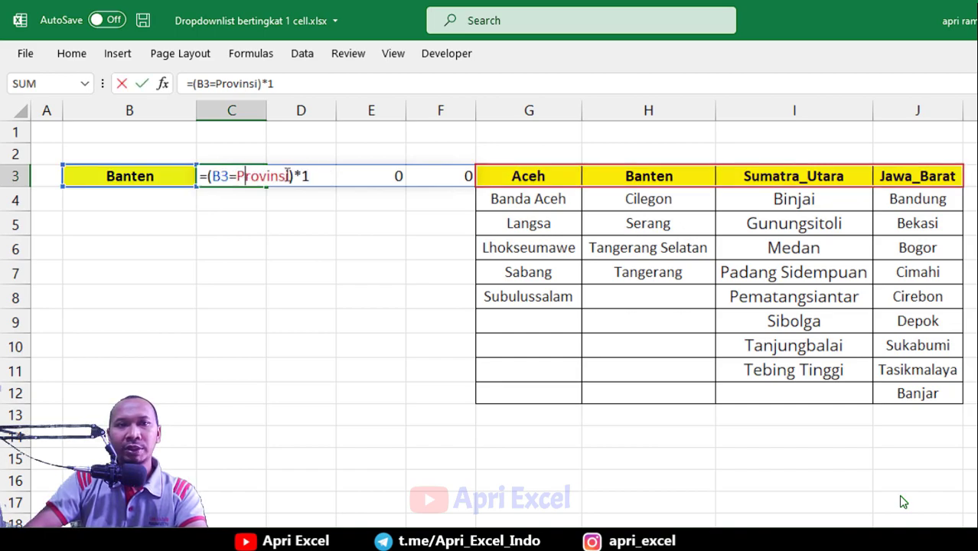
pyautogui.moveTo(314, 175); pyautogui.dragTo(146, 175)
pyautogui.press('F9')
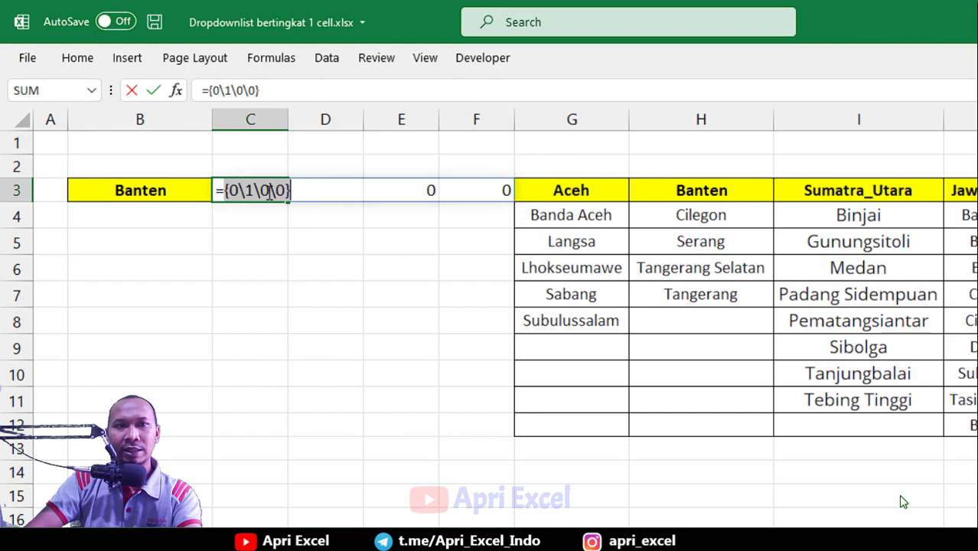
pyautogui.press('Escape')
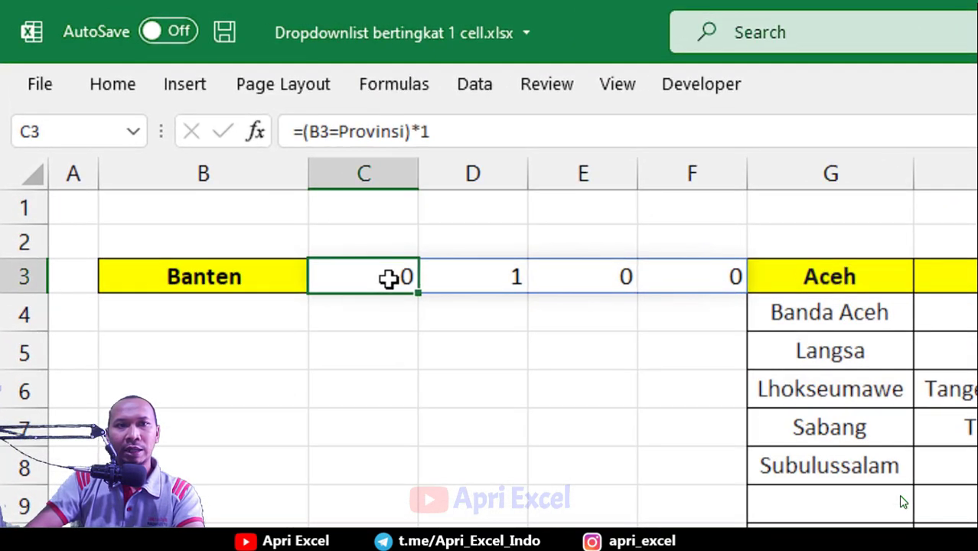
# Wrap the C3 expression in SUMPRODUCT so the formula reads =SUMPRODUCT((B3=Provinsi)*1)
pyautogui.doubleClick(249, 178)
pyautogui.click(327, 277)
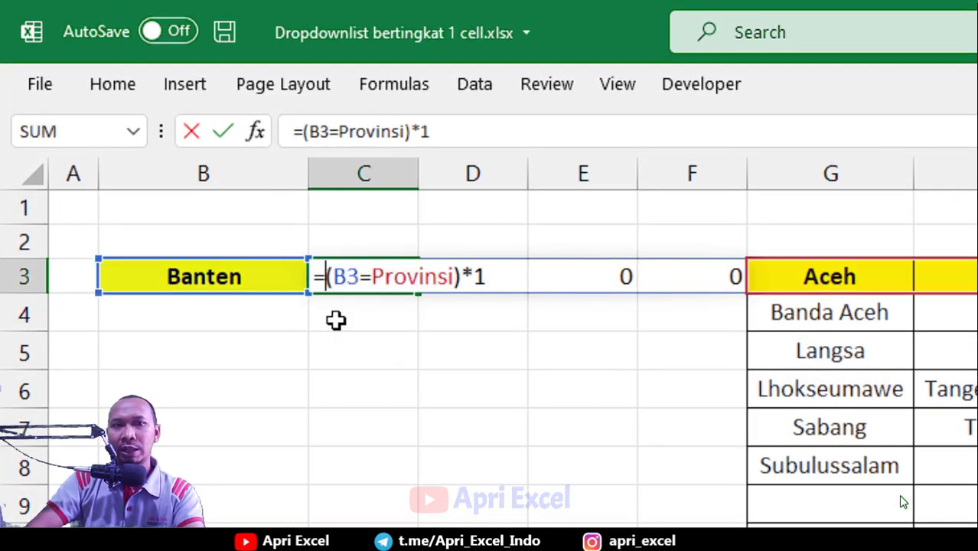
pyautogui.write('sumpr')
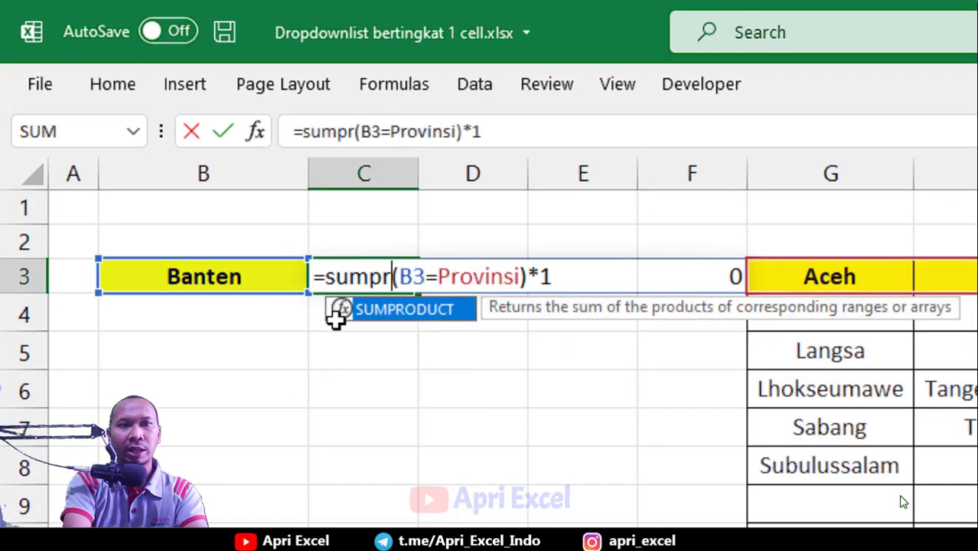
pyautogui.doubleClick(396, 308)
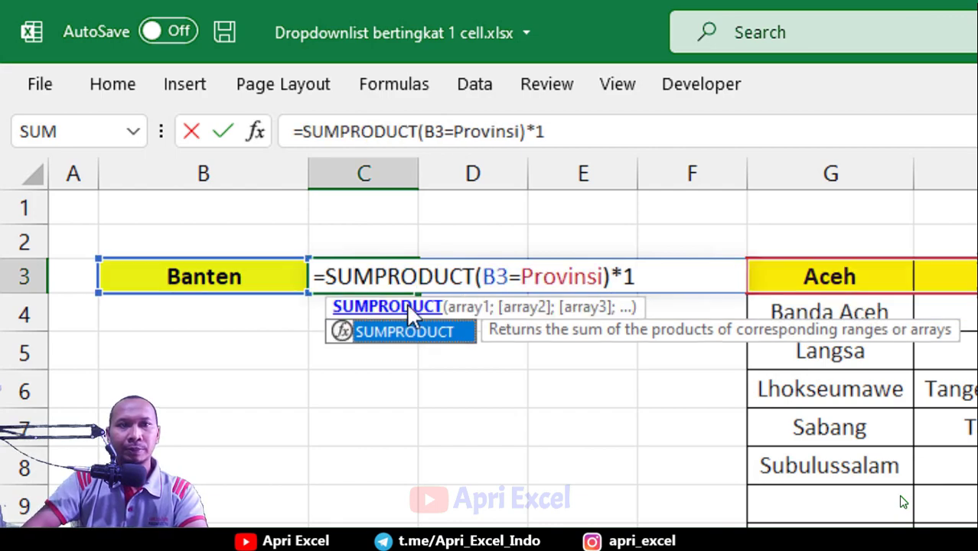
pyautogui.write('(')
pyautogui.click(675, 276)
pyautogui.write(')')
pyautogui.press('Return')
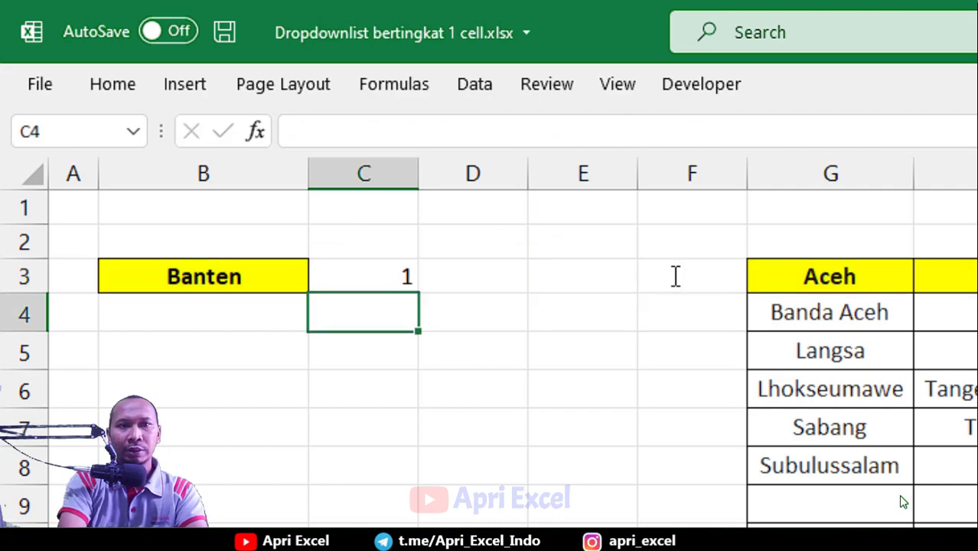
# Clear cell B3 to test the SUMPRODUCT formula in C3, and undo the clearing
pyautogui.click(386, 271)
pyautogui.click(230, 279)
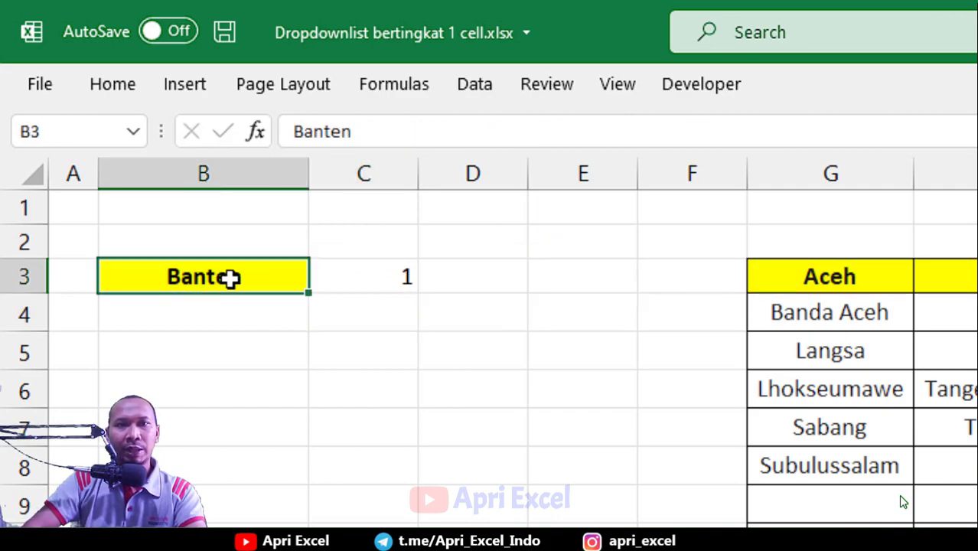
pyautogui.press('Delete')
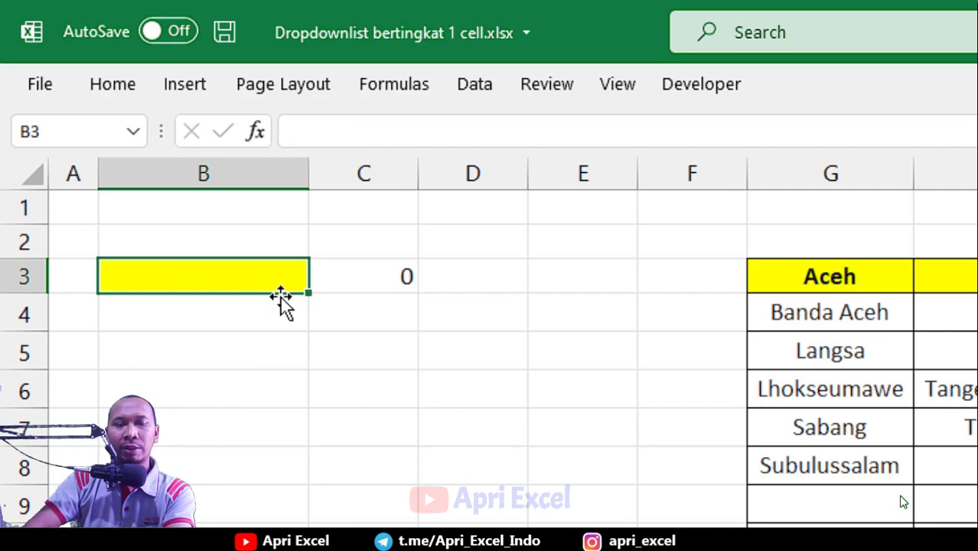
pyautogui.hotkey('ctrl', 'z')
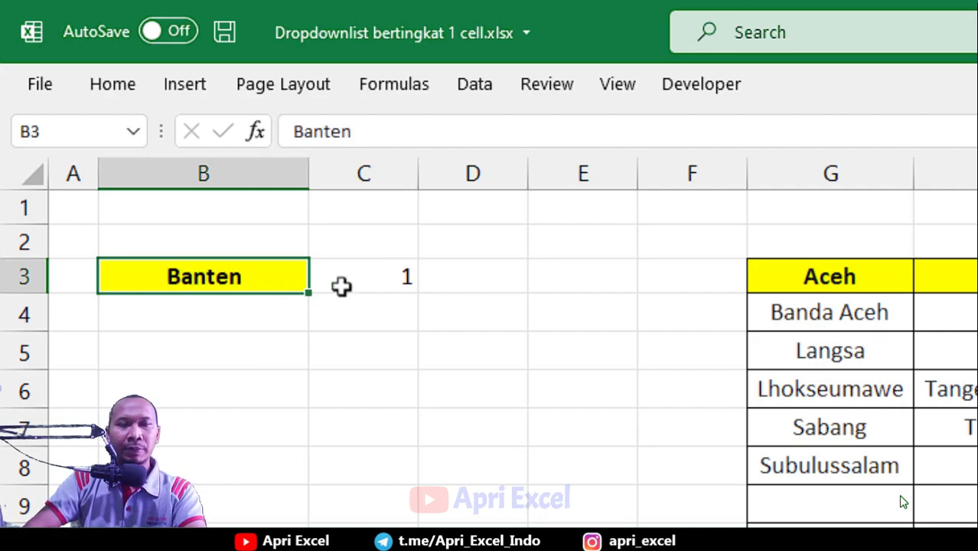
# Wrap the SUMPRODUCT formula in C3 in an IF function with the logical test SUMPRODUCT((B3=Provinsi)*1)>0
pyautogui.click(371, 280)
pyautogui.doubleClick(374, 276)
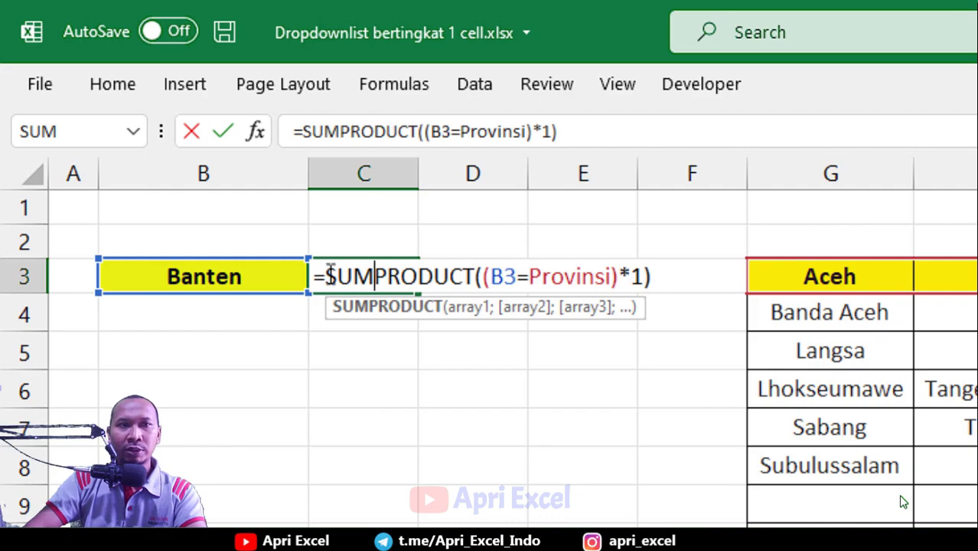
pyautogui.click(325, 276)
pyautogui.write('if(')
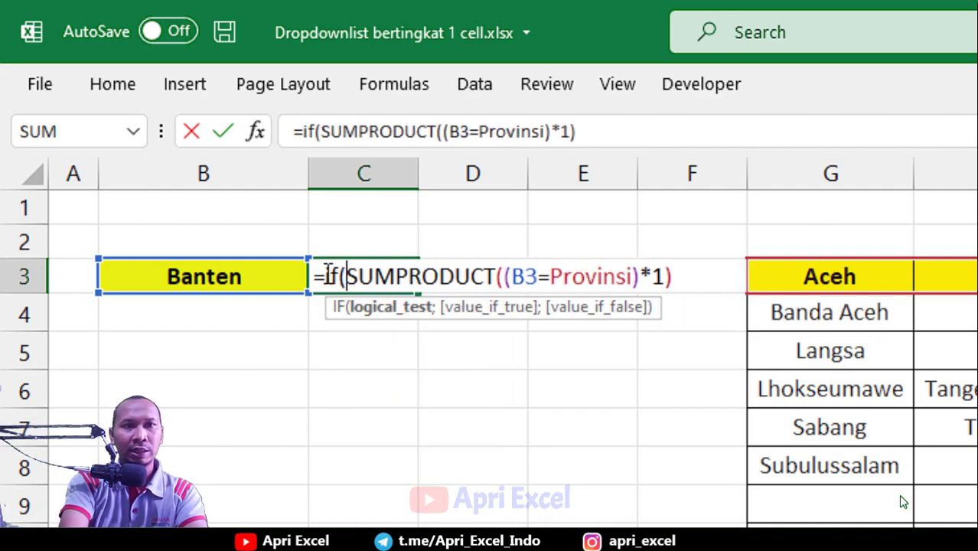
pyautogui.hotkey('shift', 'End')
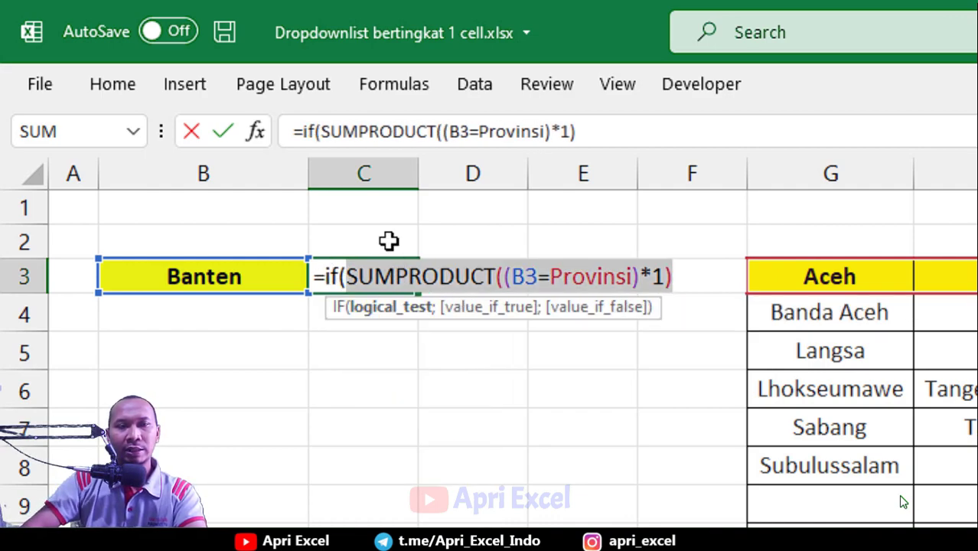
pyautogui.click(699, 278)
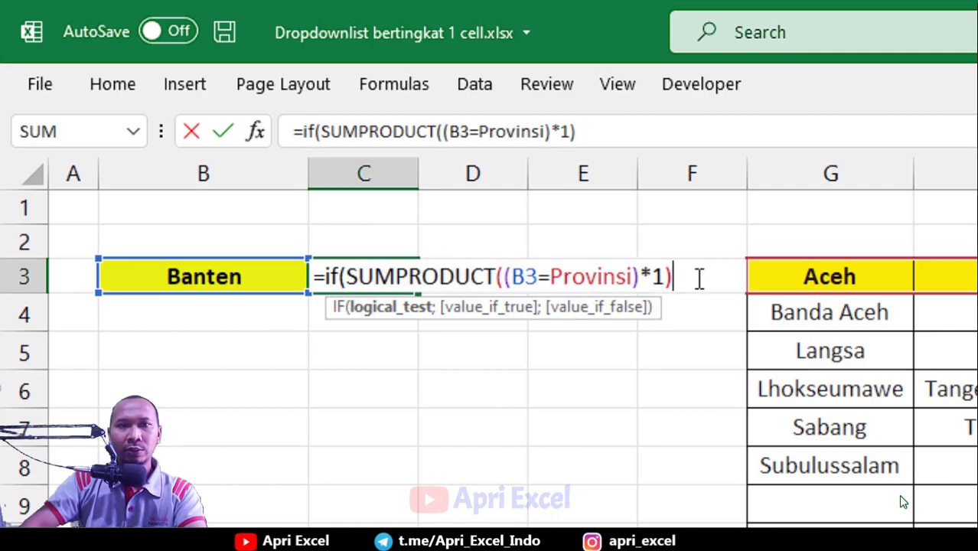
pyautogui.write('>0')
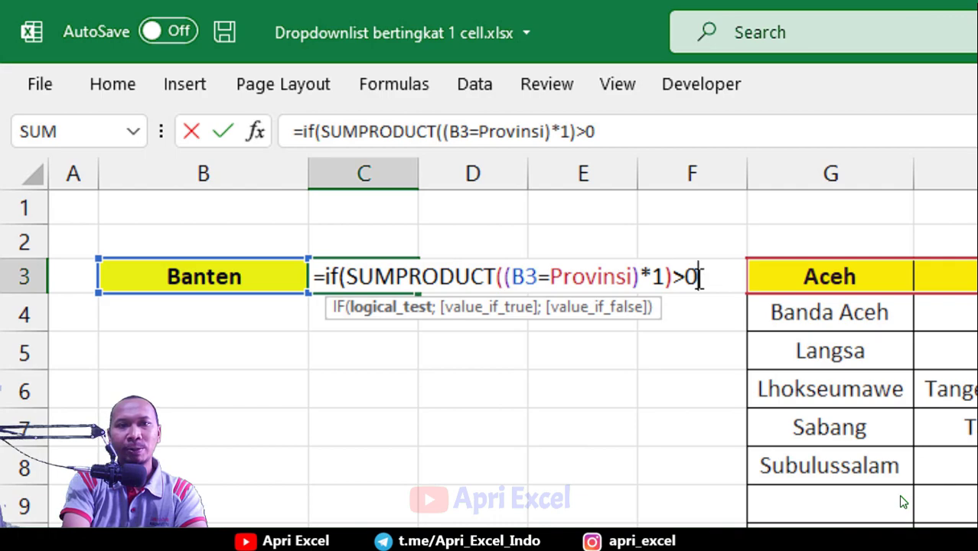
# Complete the IF formula in C3 with B3 if true and "Provinsi" if false, and enter it as an array formula
pyautogui.write(';')
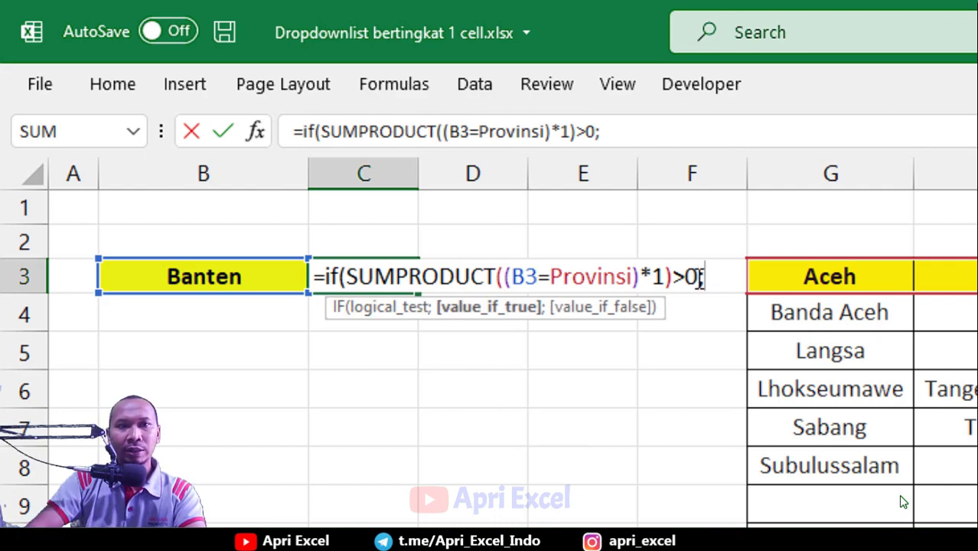
pyautogui.click(244, 281)
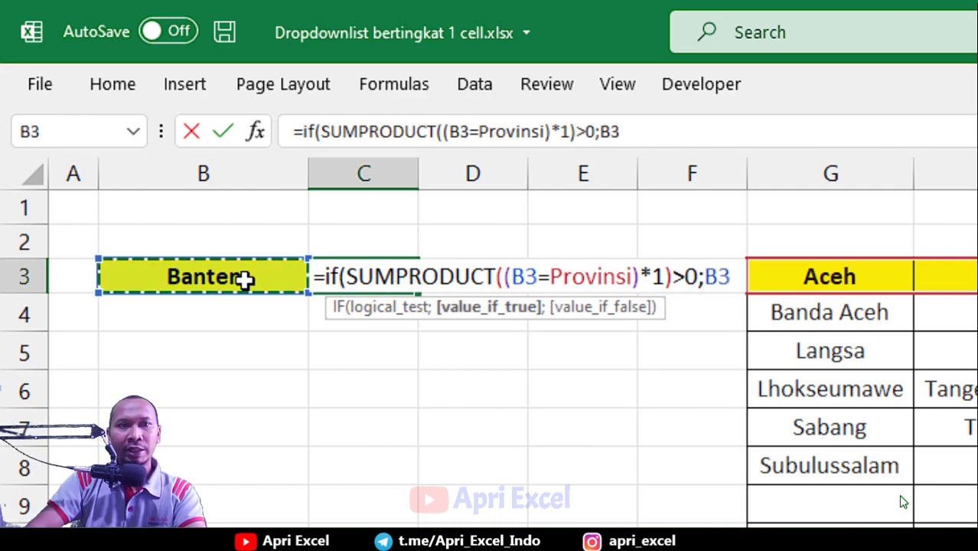
pyautogui.write(';')
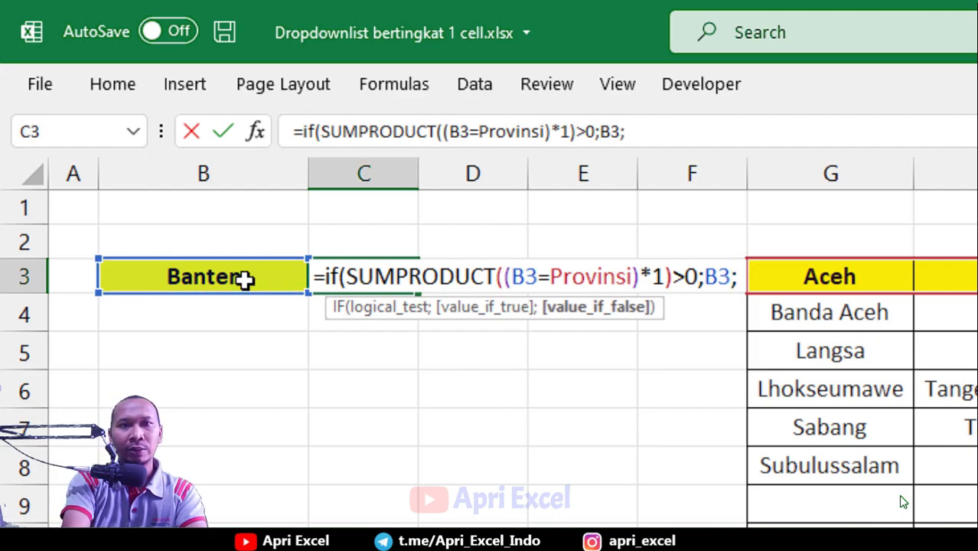
pyautogui.write('"')
pyautogui.write('Provinsi')
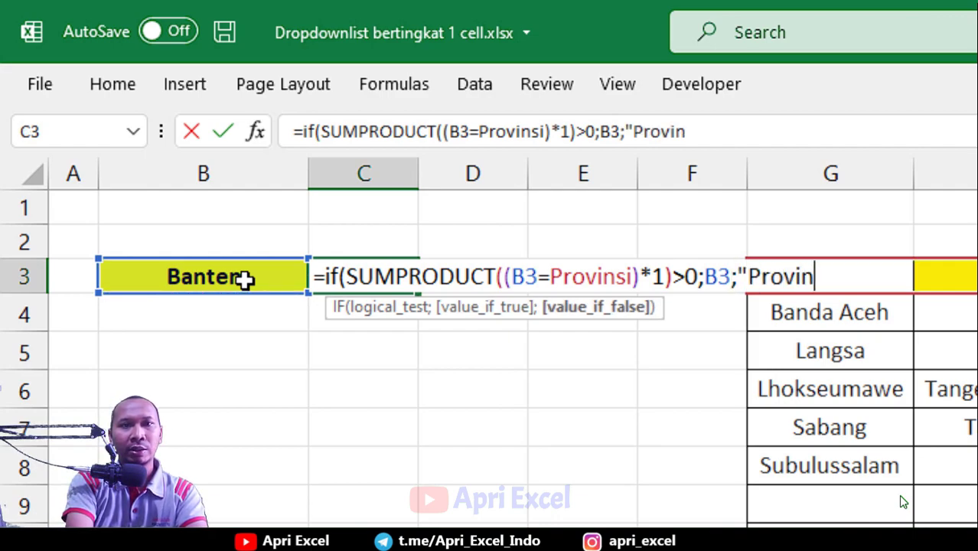
pyautogui.write('"')
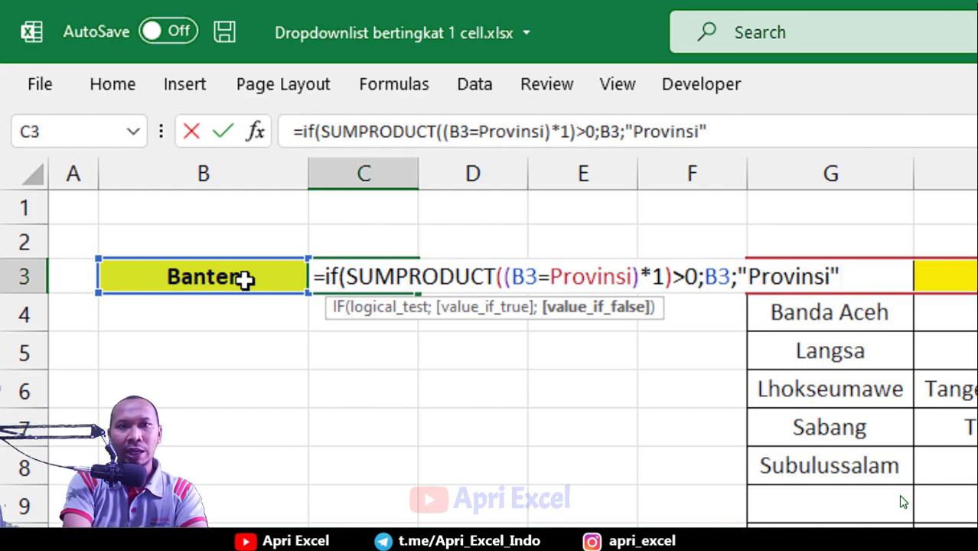
pyautogui.write(')')
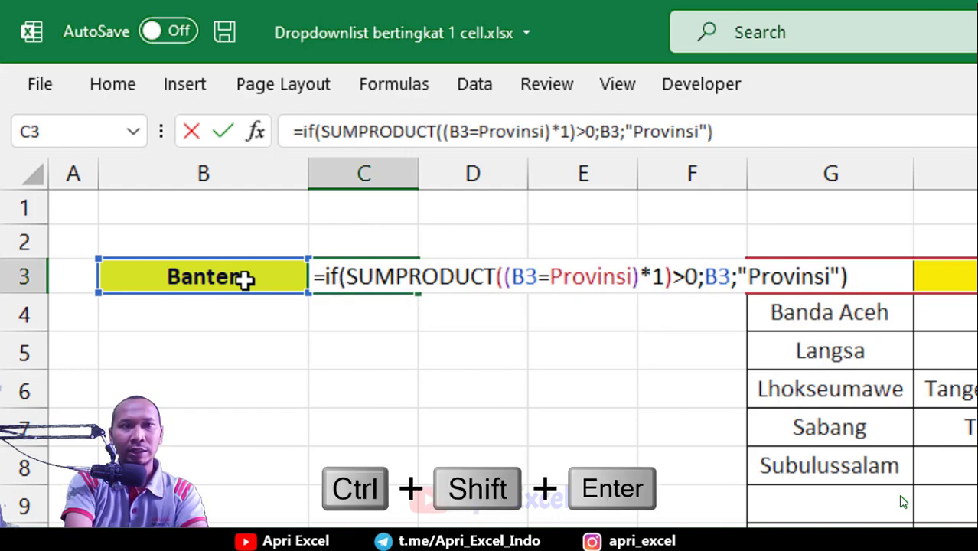
pyautogui.hotkey('ctrl', 'shift', 'Return')
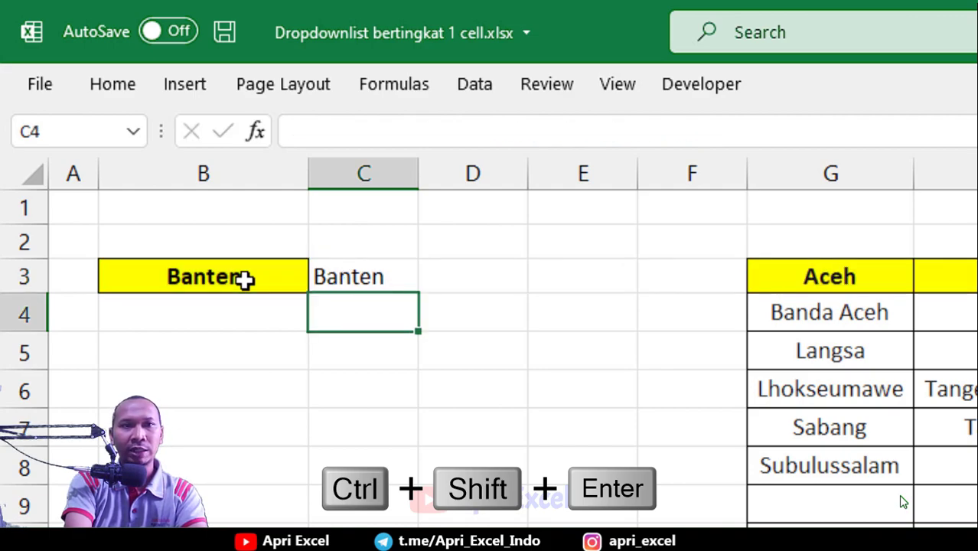
# Clear cell B3 to test the IF formula in C3 with an empty input
pyautogui.click(245, 280)
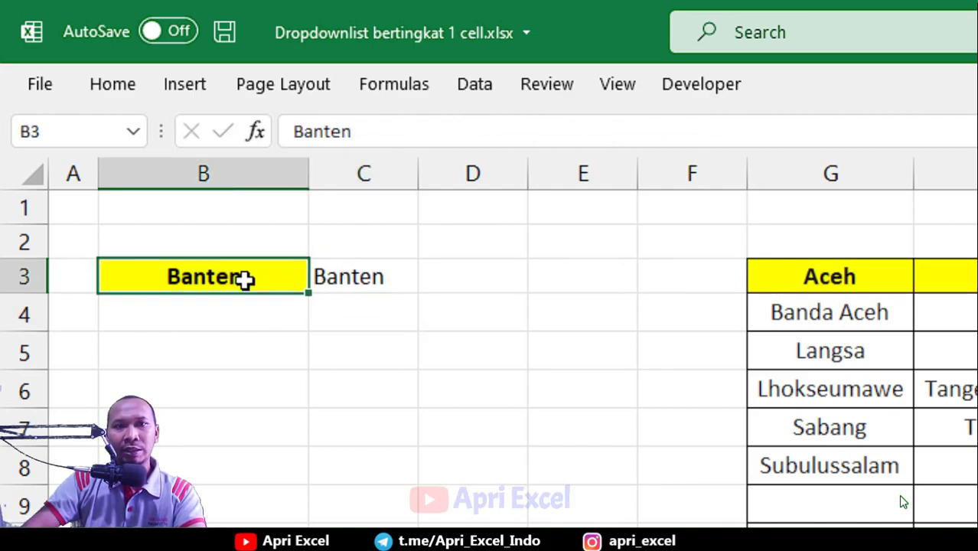
pyautogui.click(351, 276)
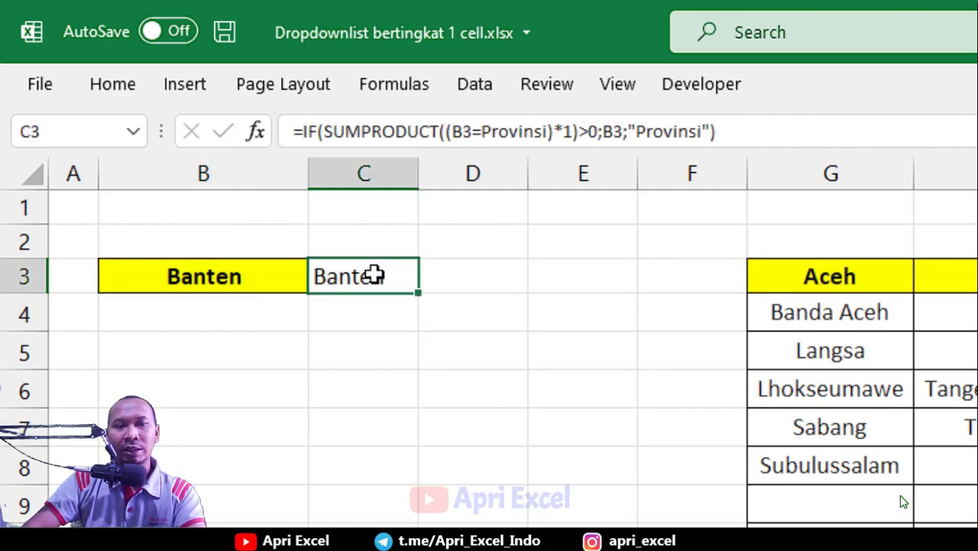
pyautogui.click(242, 274)
pyautogui.press('Delete')
pyautogui.click(390, 274)
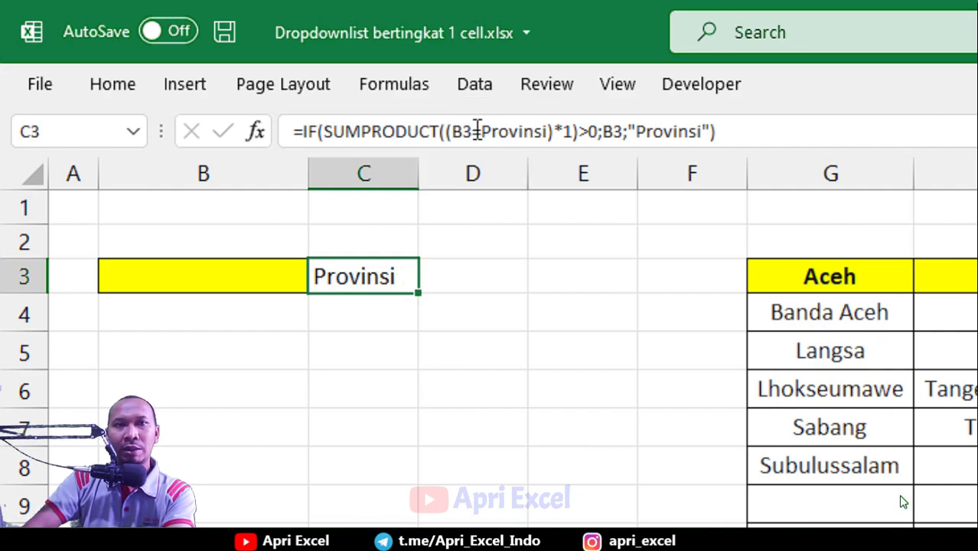
# Inspect the Provinsi entry among the workbook's defined names, and close the list of names
pyautogui.click(419, 89)
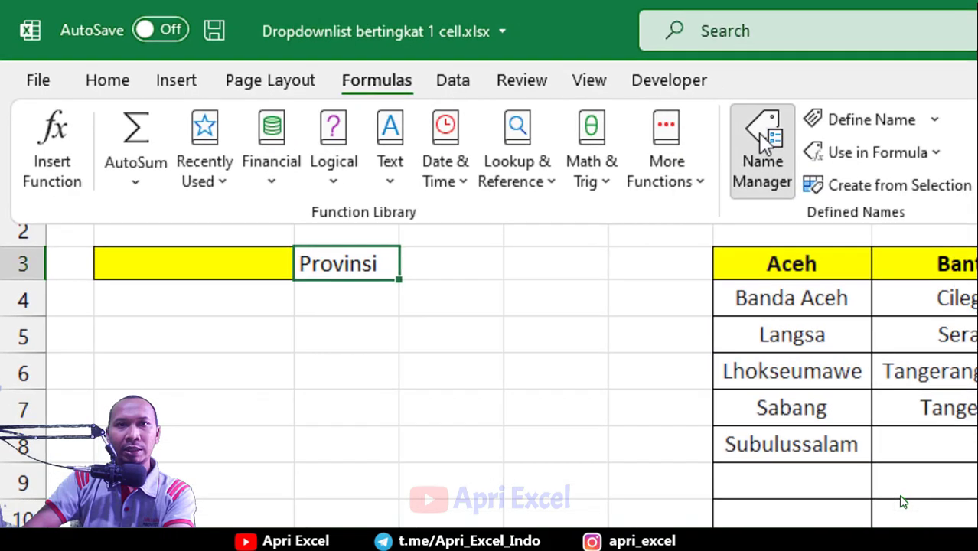
pyautogui.click(767, 142)
pyautogui.moveTo(503, 282); pyautogui.dragTo(538, 163)
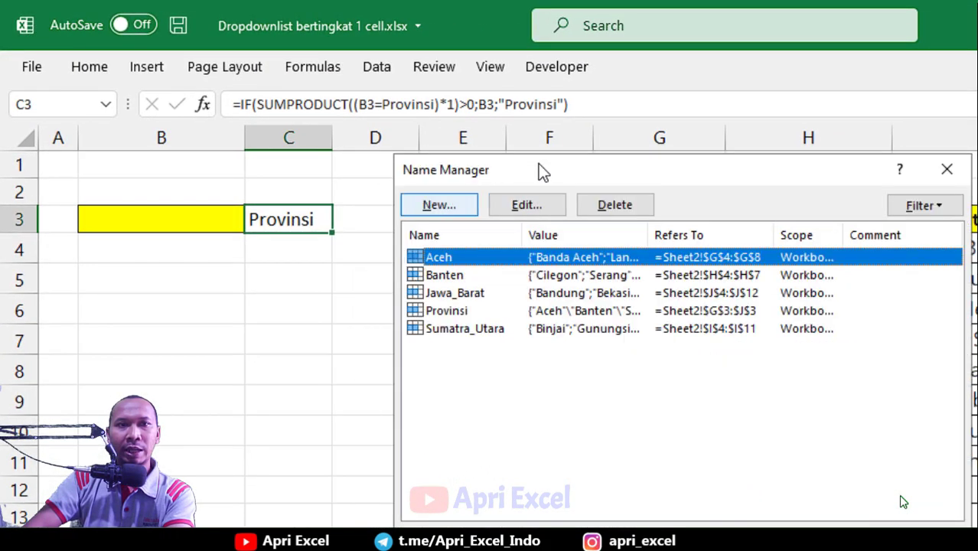
pyautogui.click(437, 313)
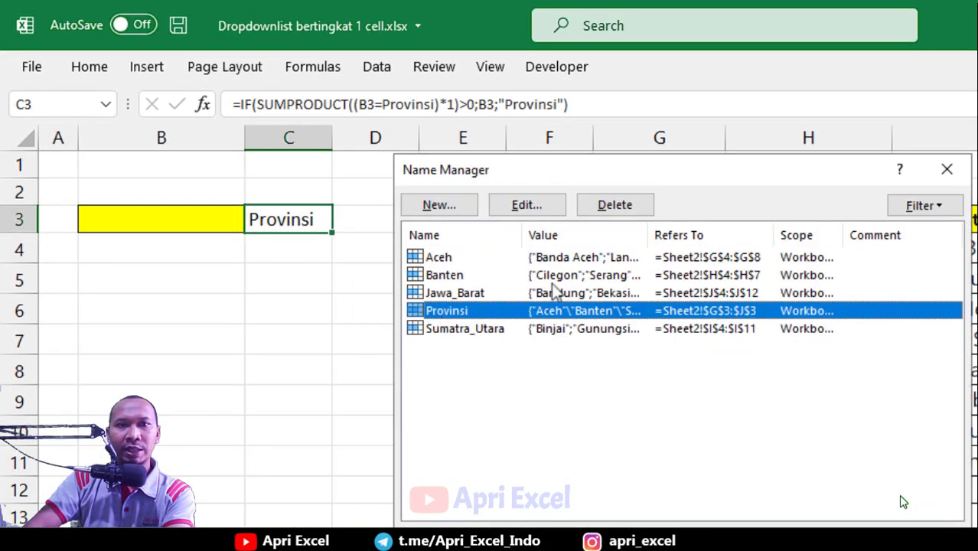
pyautogui.click(947, 169)
# Start a data validation rule for cell B3 that allows a List
pyautogui.click(166, 234)
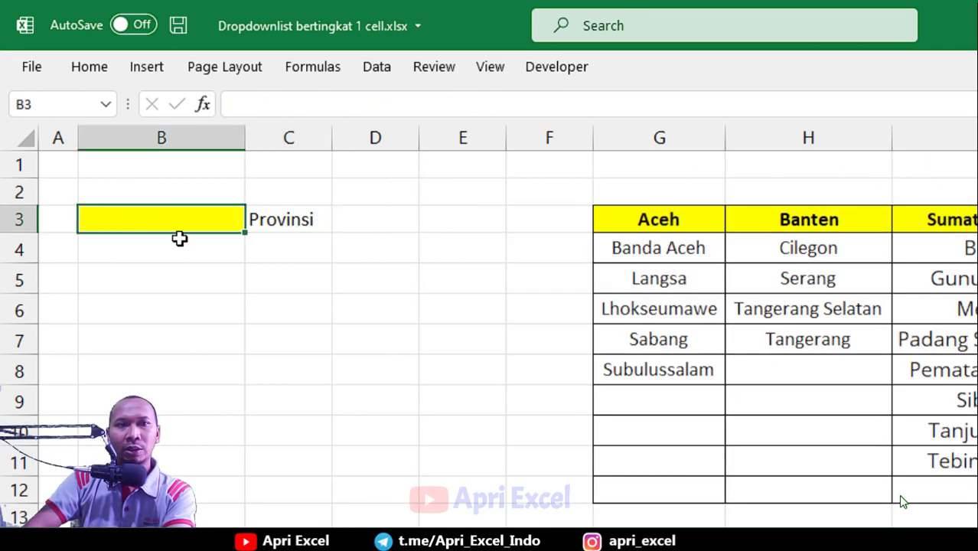
pyautogui.click(375, 69)
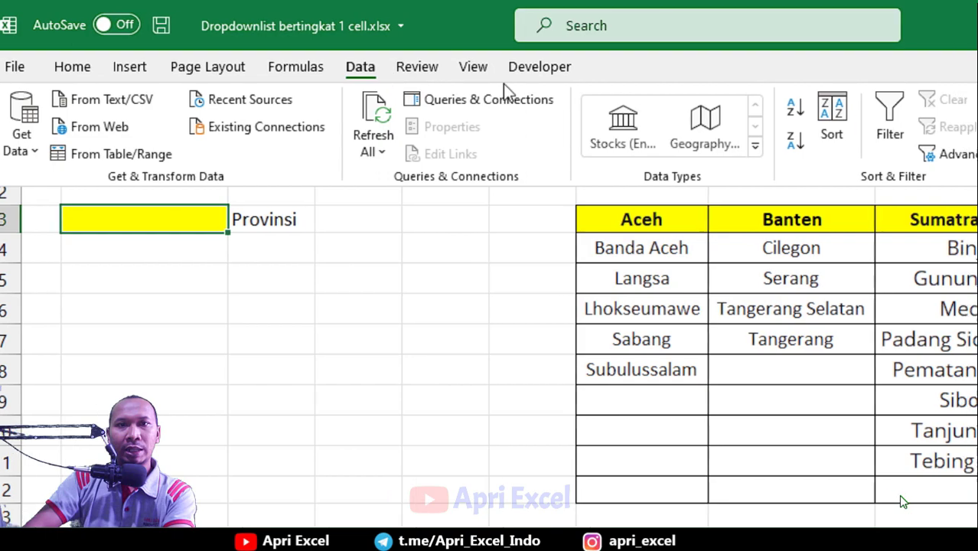
pyautogui.click(824, 154)
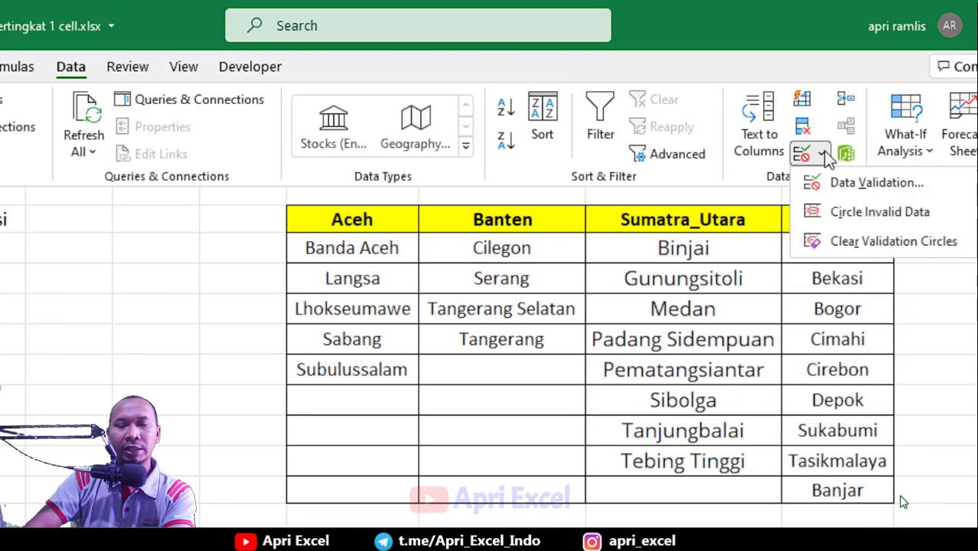
pyautogui.click(877, 182)
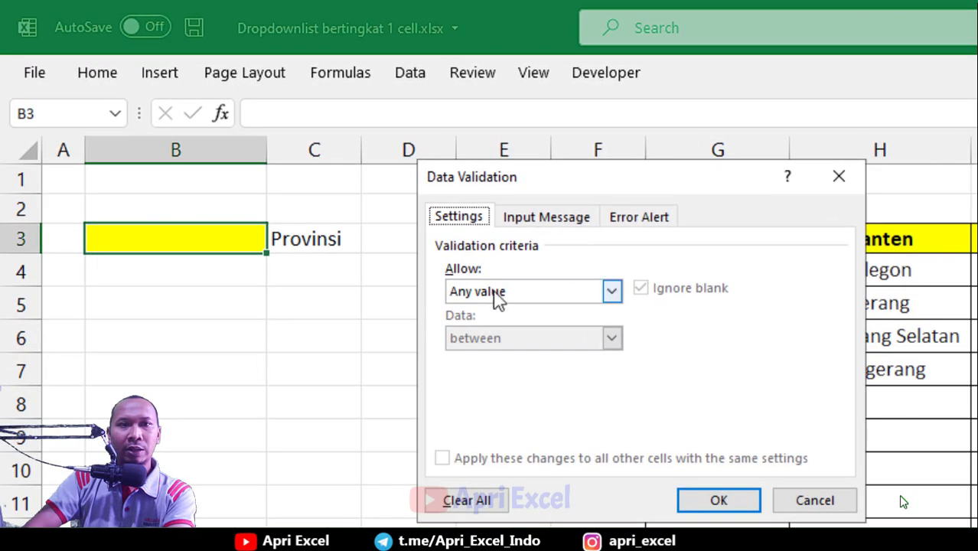
pyautogui.click(245, 335)
pyautogui.click(489, 356)
# Set the source of B3's validation list to =indirect($C3), with only the column absolute, and apply the rule
pyautogui.click(482, 385)
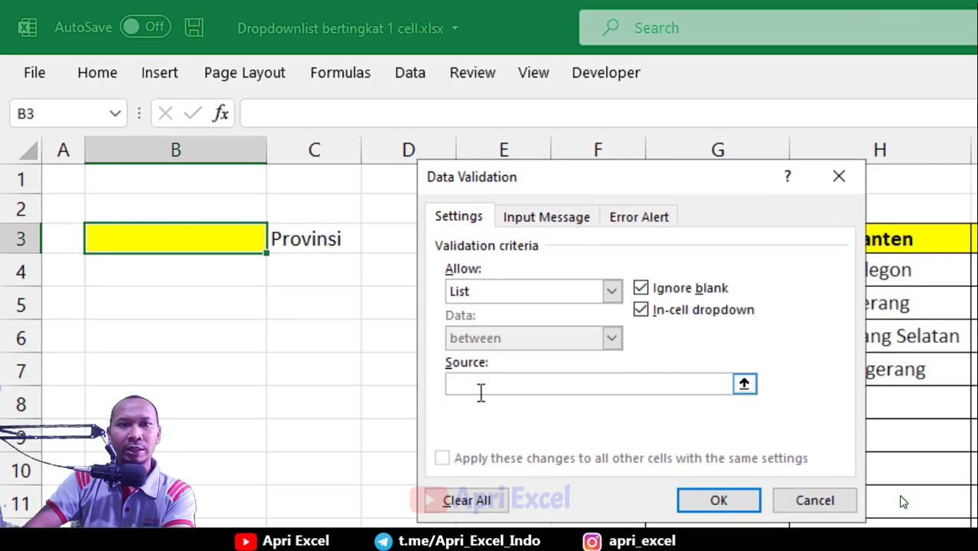
pyautogui.write('=')
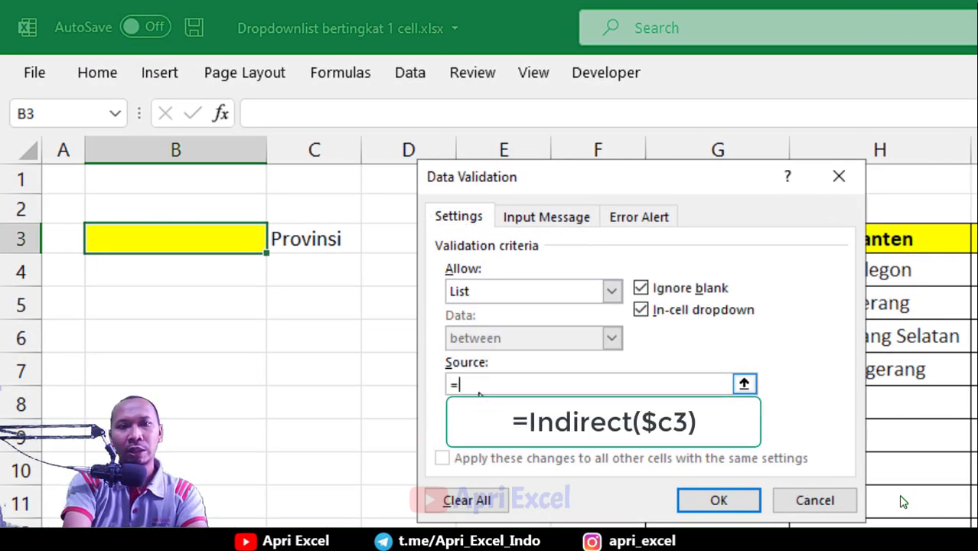
pyautogui.write('indirect')
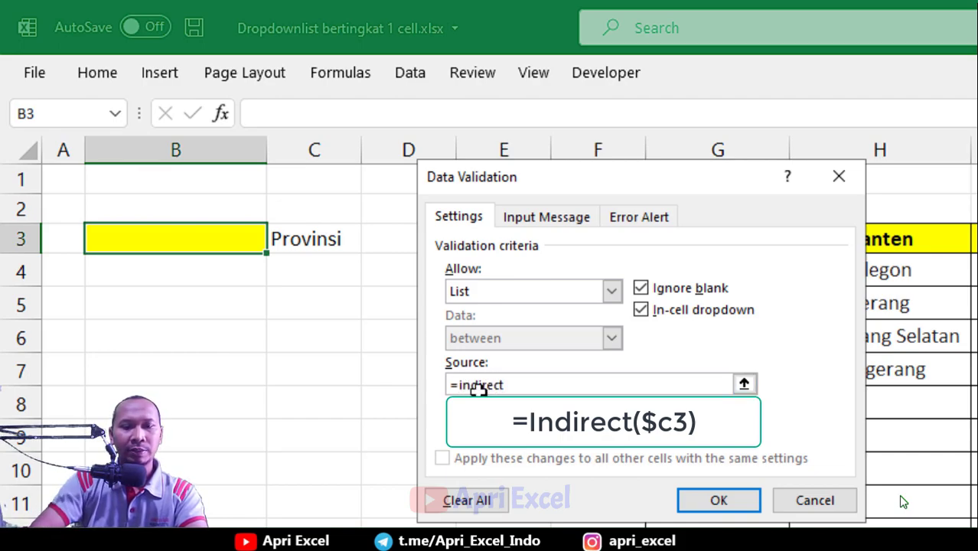
pyautogui.write('(')
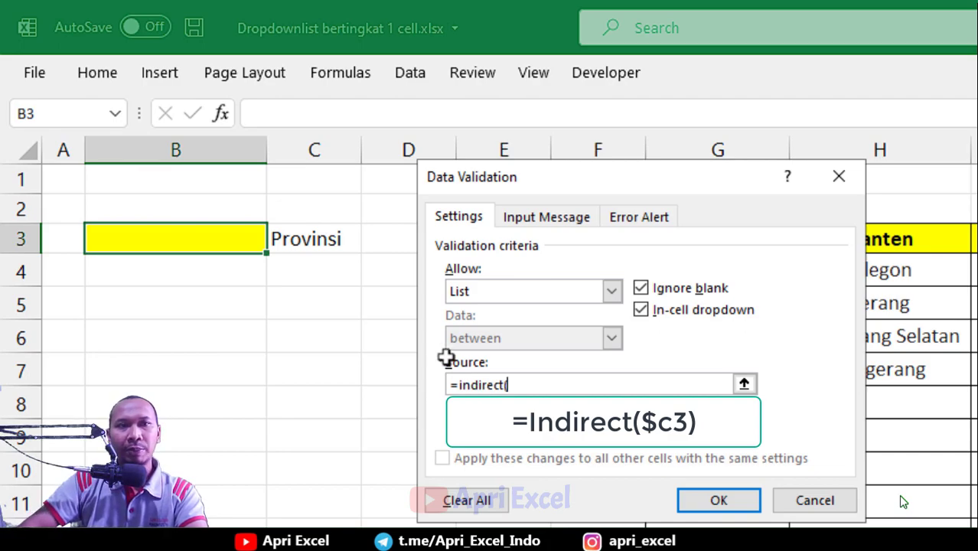
pyautogui.click(333, 237)
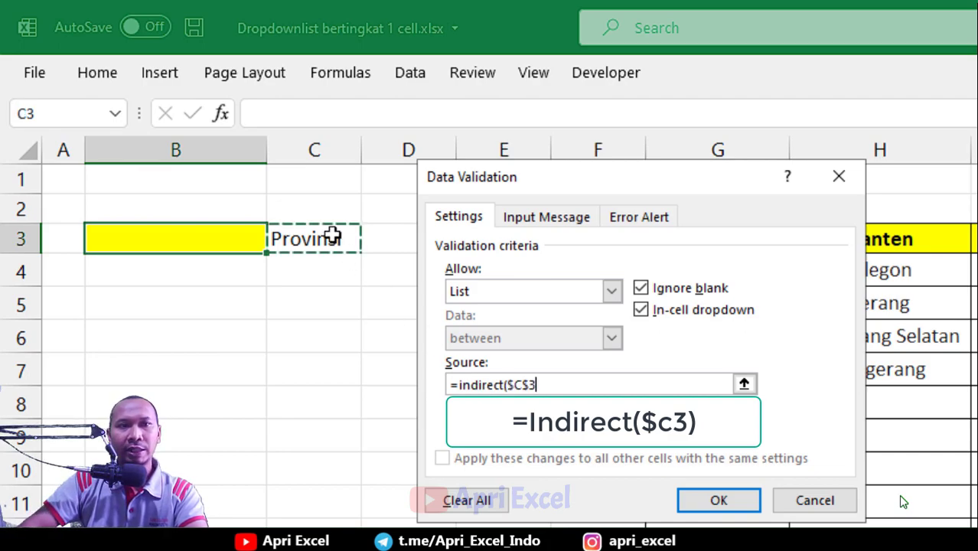
pyautogui.click(529, 385)
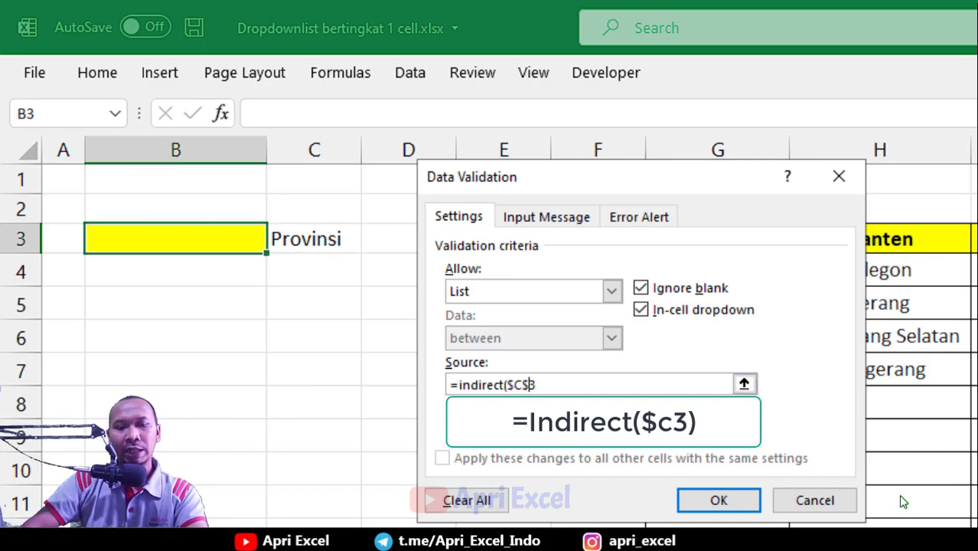
pyautogui.press('BackSpace')
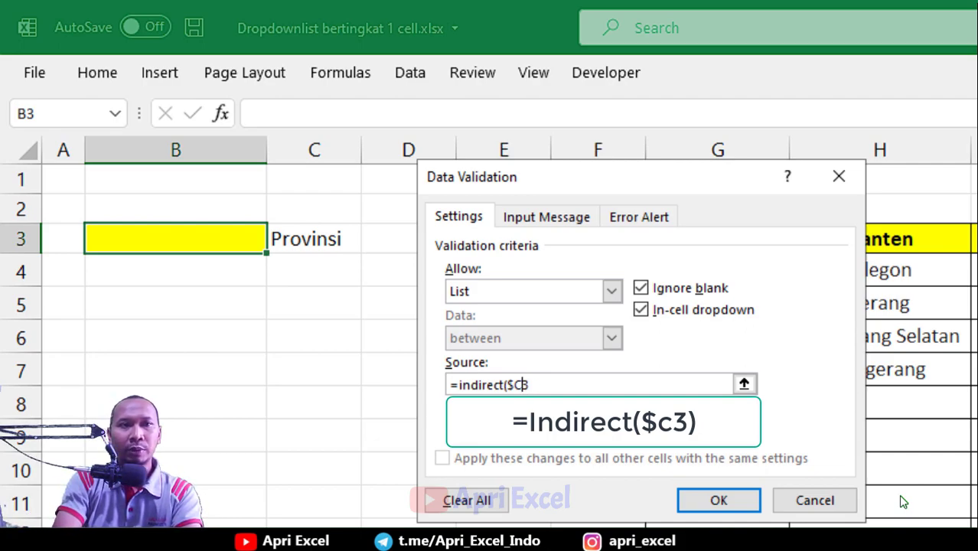
pyautogui.click(560, 383)
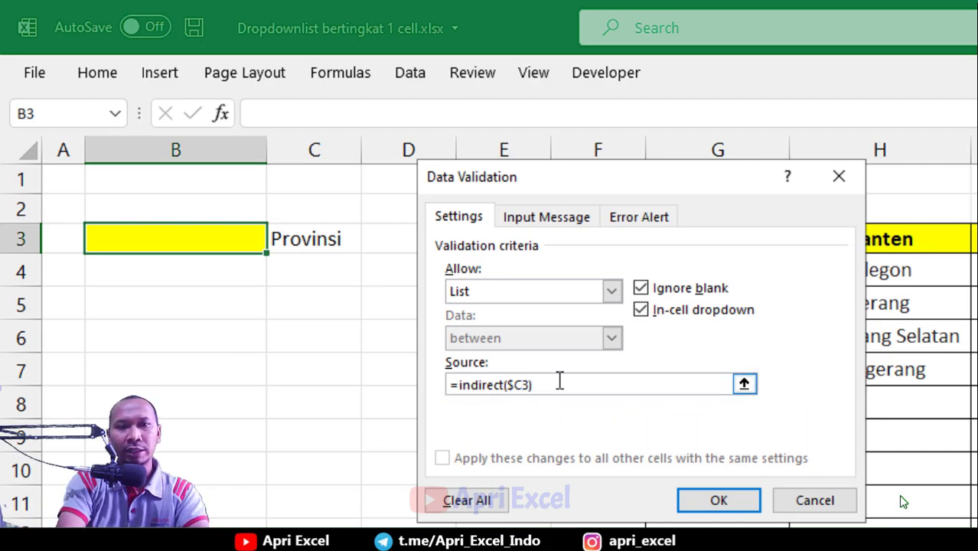
pyautogui.press('Return')
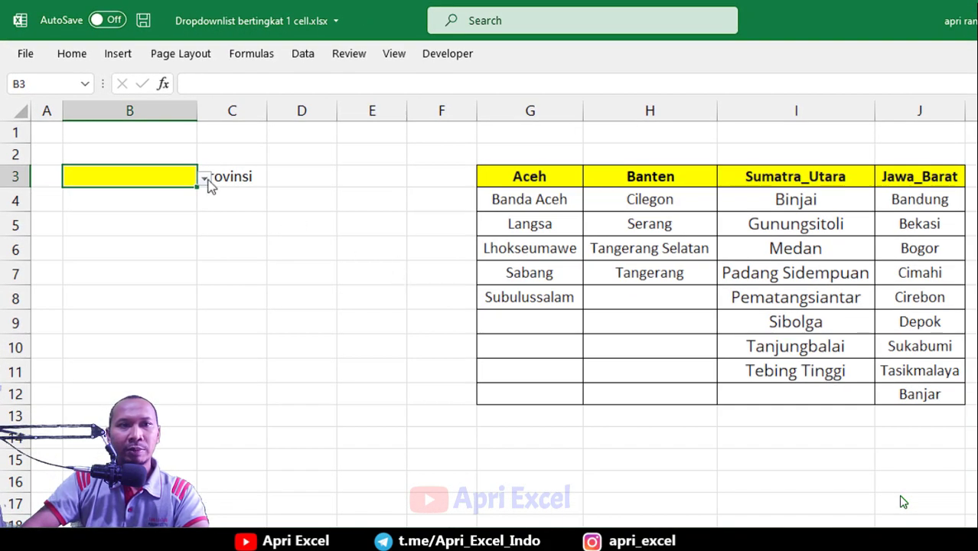
# Test the B3 dropdown by choosing the province Aceh and then its city Lhokseumawe
pyautogui.click(209, 184)
pyautogui.click(164, 194)
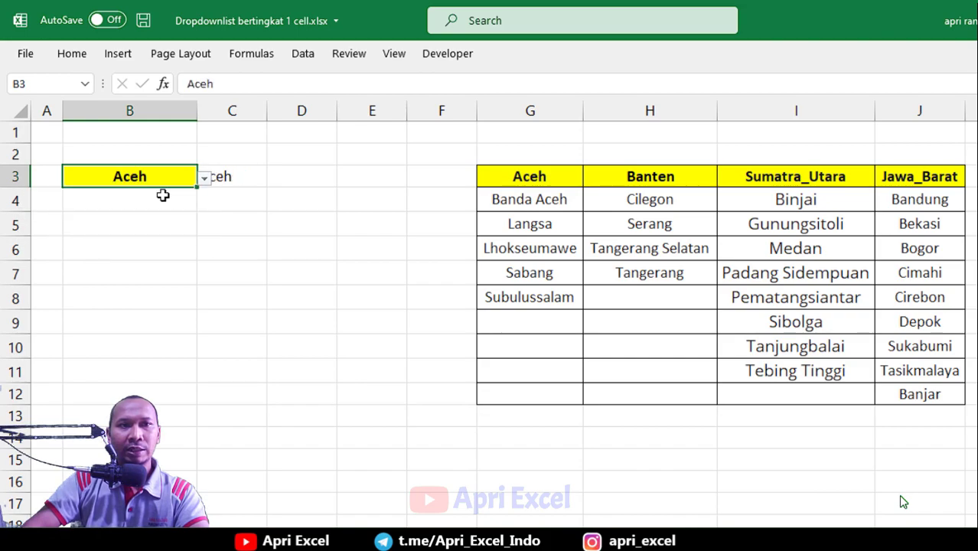
pyautogui.click(203, 177)
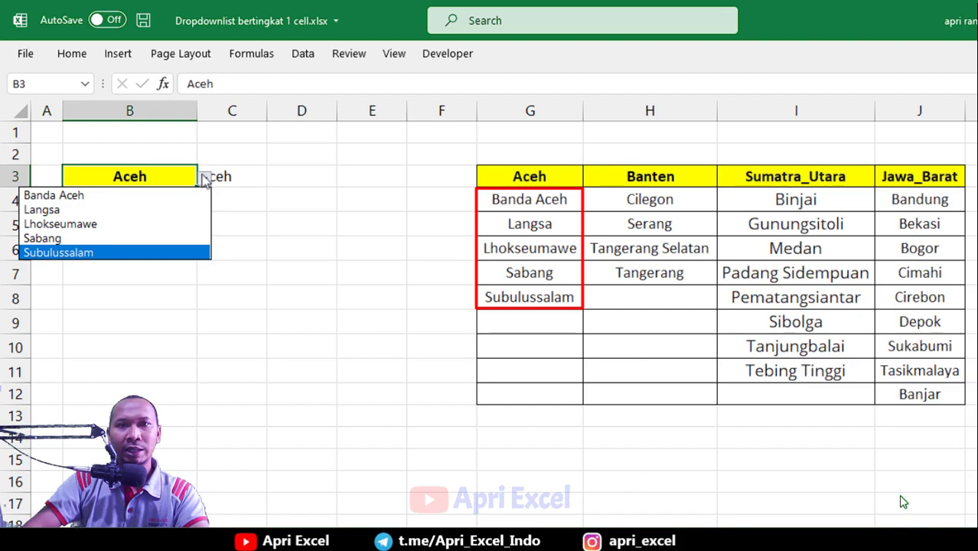
pyautogui.click(147, 225)
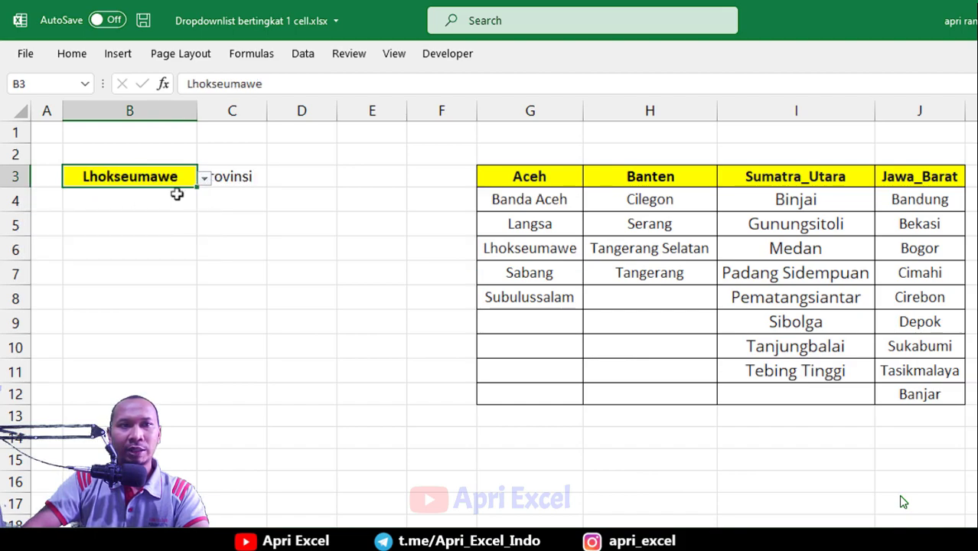
# Choose Sumatra_Utara in the B3 dropdown, and view its list of cities without choosing one
pyautogui.click(204, 180)
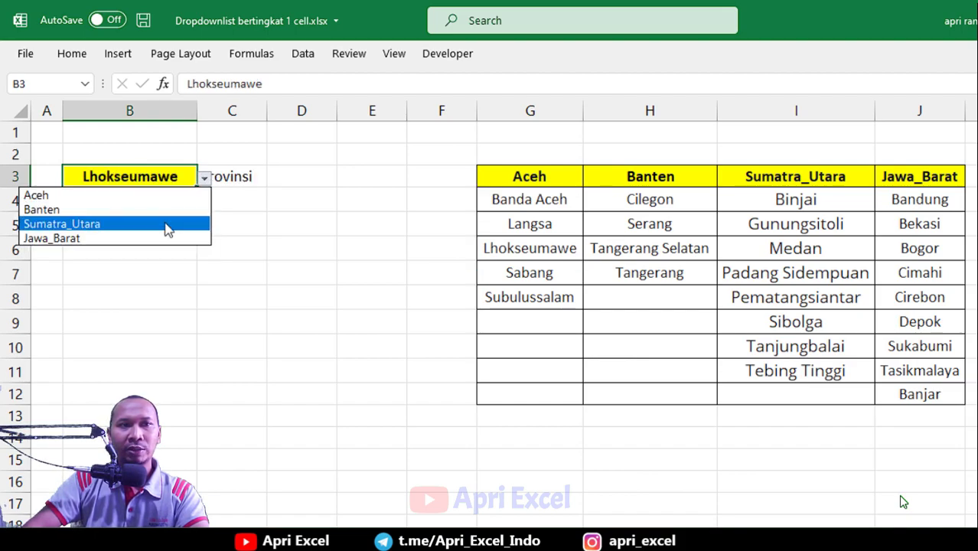
pyautogui.click(167, 226)
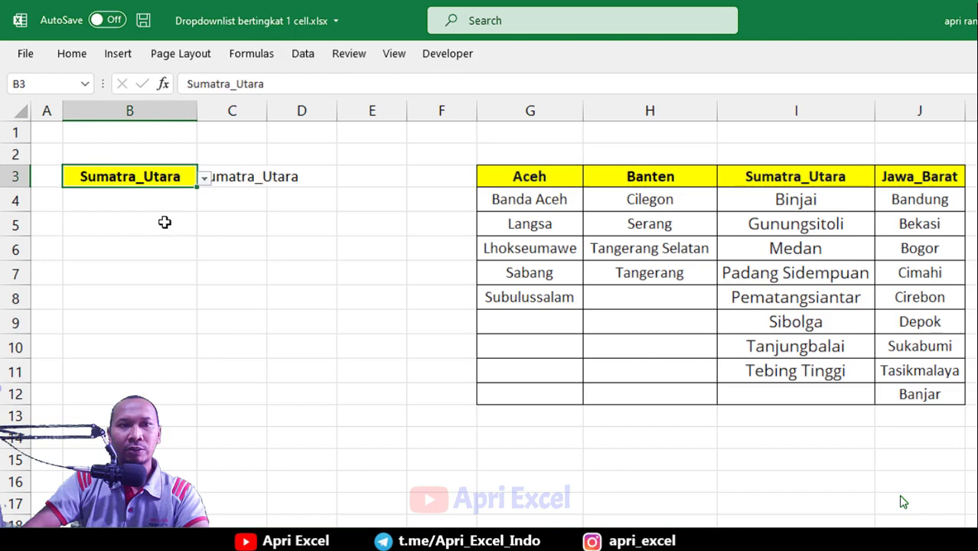
pyautogui.click(204, 178)
pyautogui.press('Down')
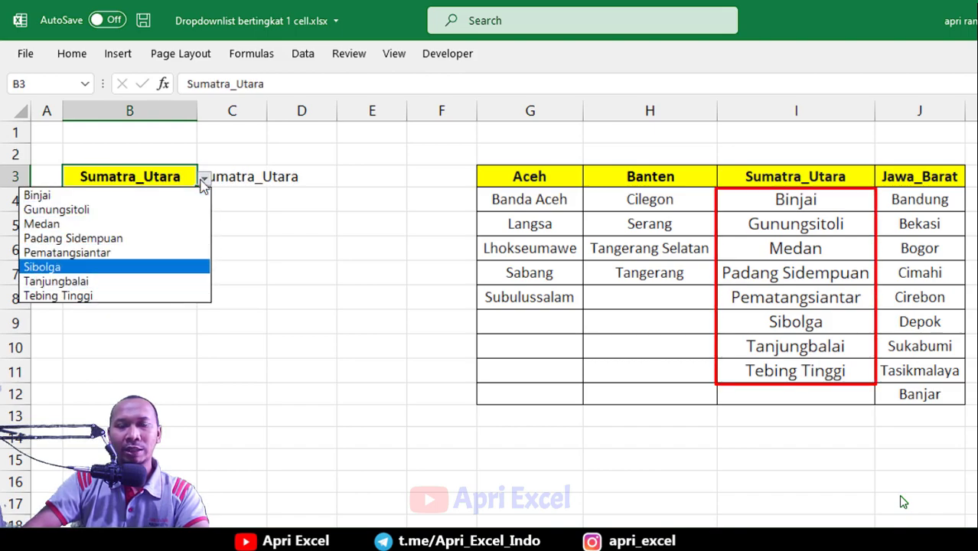
pyautogui.press('Escape')
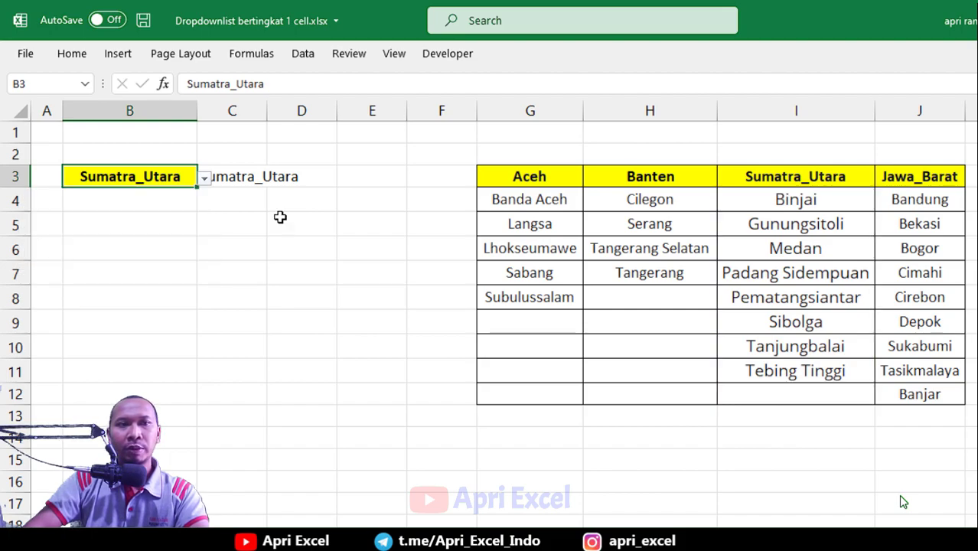
# Fill B3:C3 down to row 12 and clear the copied entries in B4:B12
pyautogui.moveTo(182, 176); pyautogui.dragTo(281, 406)
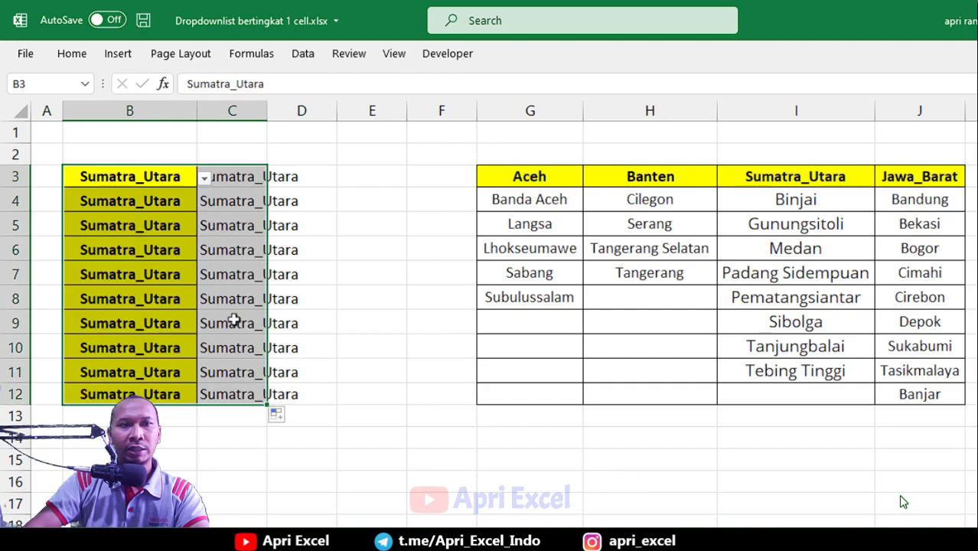
pyautogui.moveTo(166, 201); pyautogui.dragTo(171, 392)
pyautogui.press('Delete')
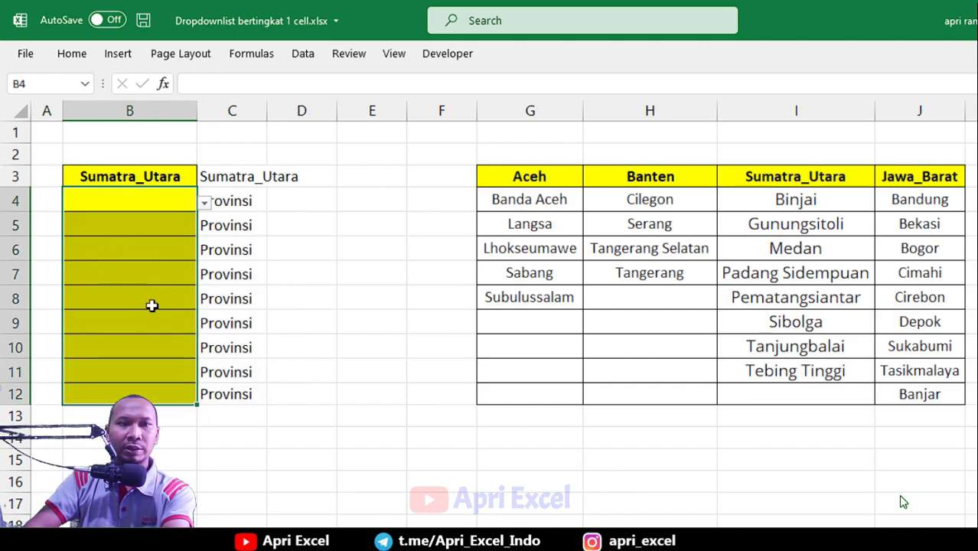
# Choose Sumatra_Utara in the B8 dropdown, and replace it with its city Pematangsiantar
pyautogui.click(152, 305)
pyautogui.click(205, 299)
pyautogui.click(165, 342)
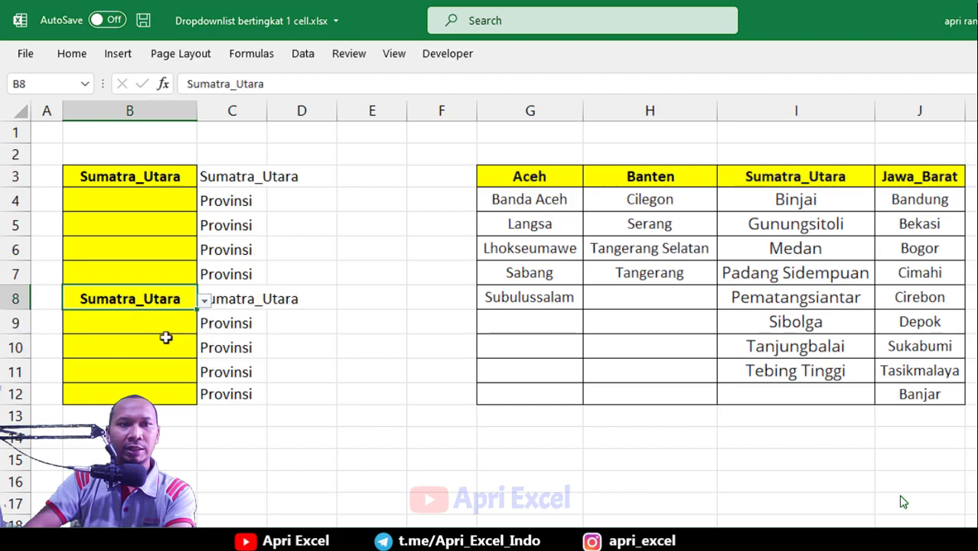
pyautogui.click(205, 301)
pyautogui.click(158, 373)
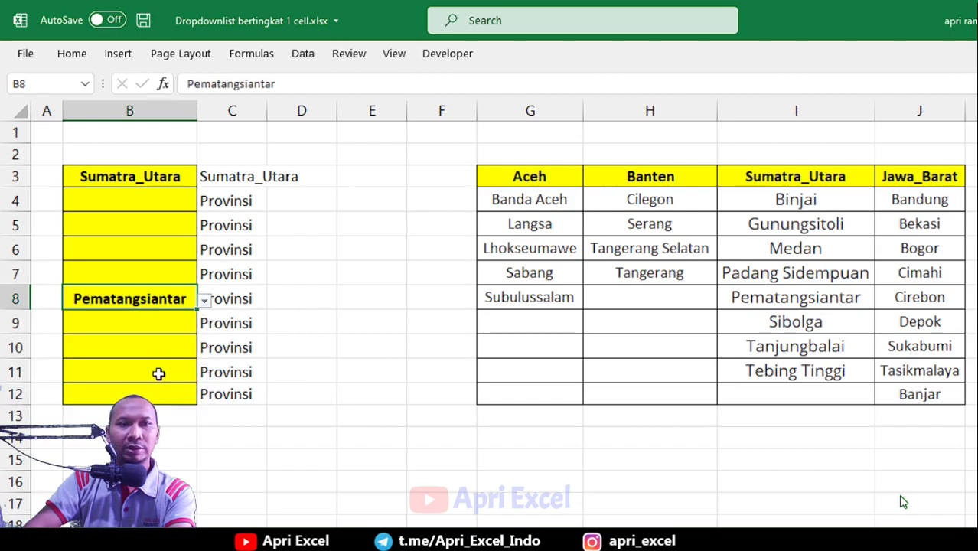
# Hide columns C through E, including the helper formulas
pyautogui.moveTo(237, 107); pyautogui.dragTo(376, 112)
pyautogui.rightClick(375, 112)
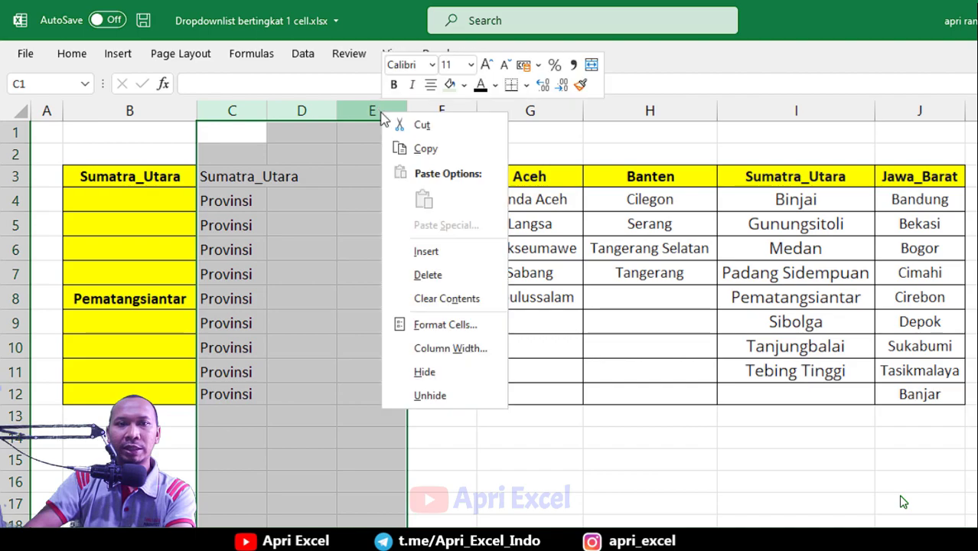
pyautogui.click(426, 373)
pyautogui.moveTo(233, 224); pyautogui.dragTo(234, 203)
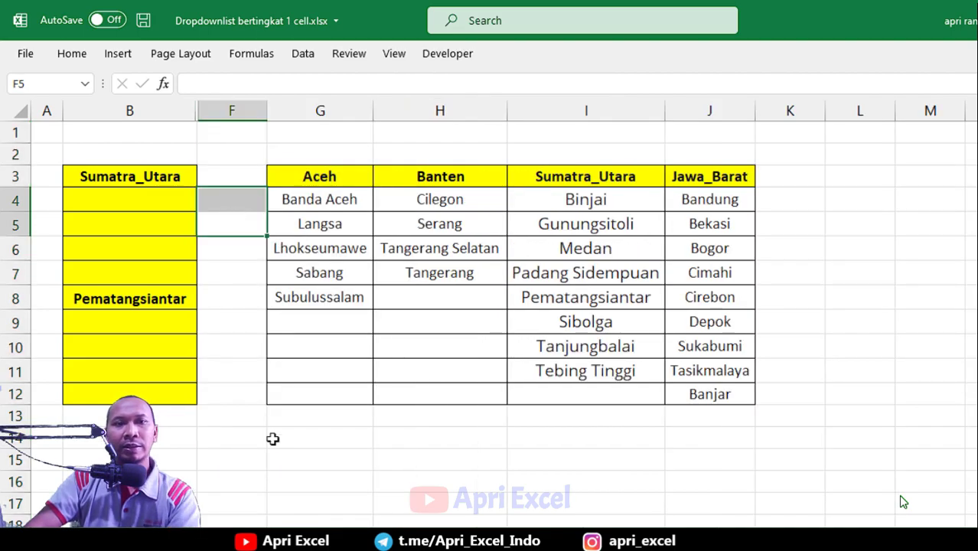
pyautogui.click(277, 464)
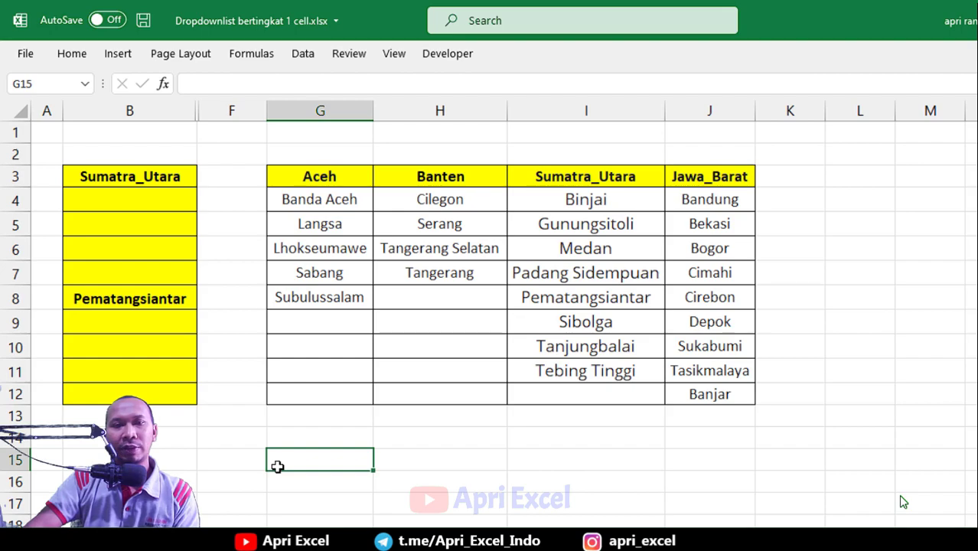